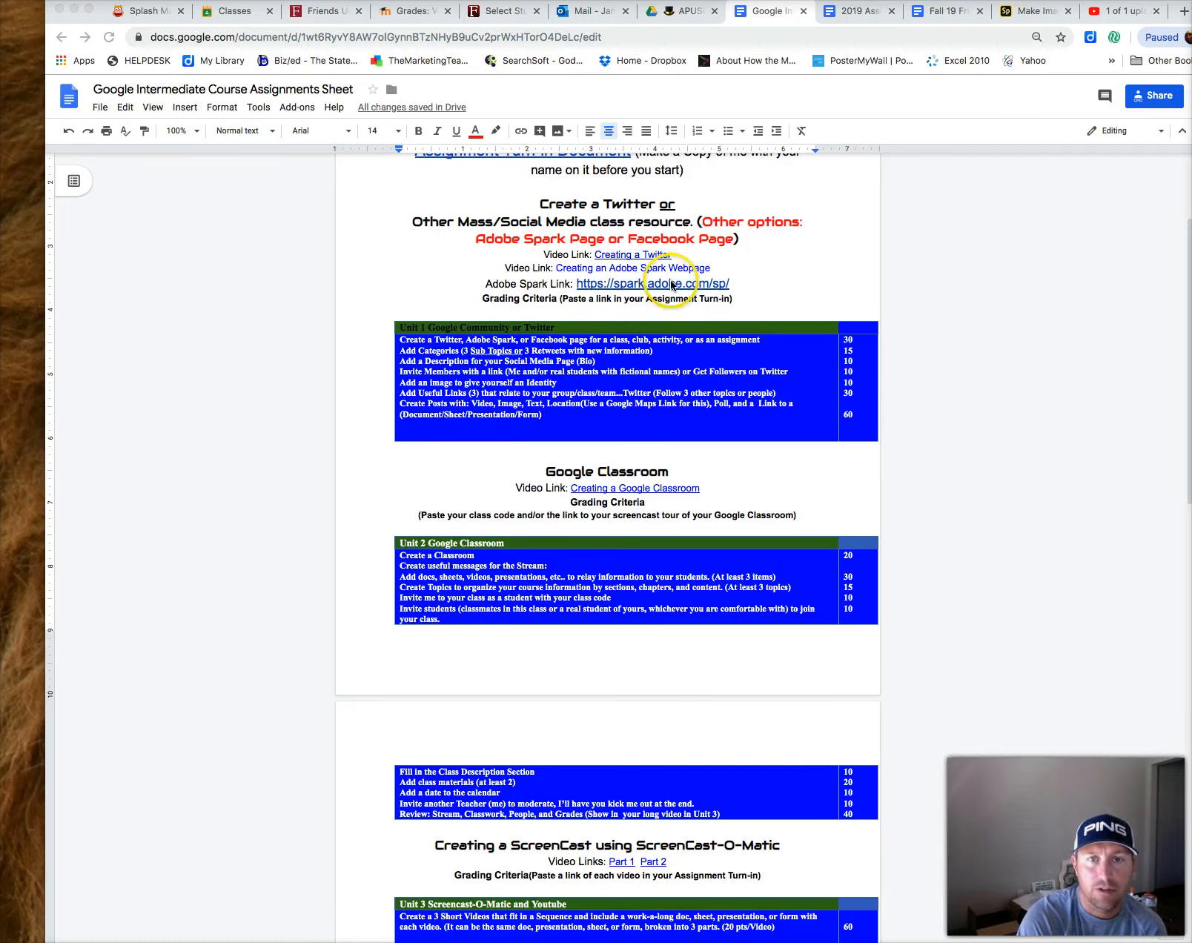
# Sign in to Adobe Spark with a Google account
pyautogui.click(1034, 14)
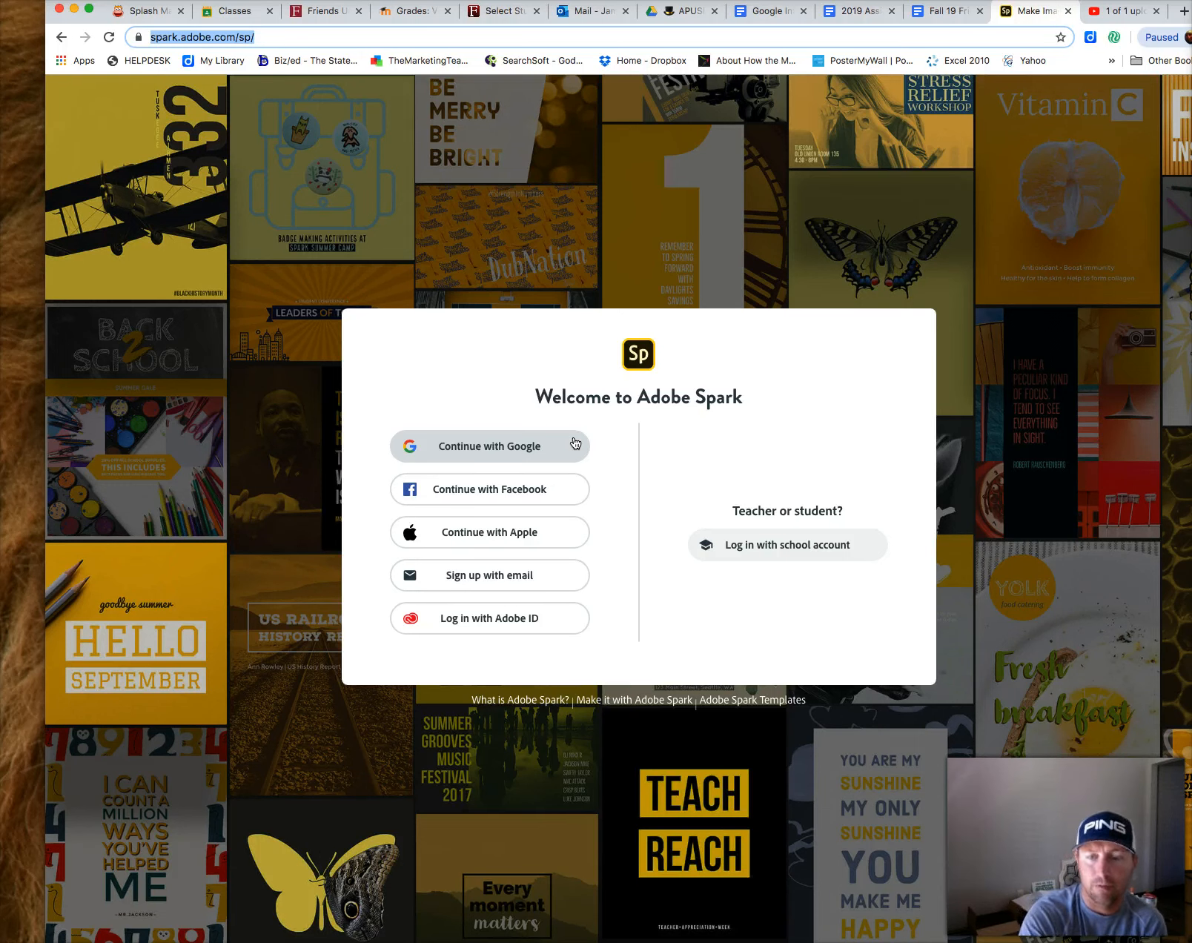
pyautogui.click(502, 447)
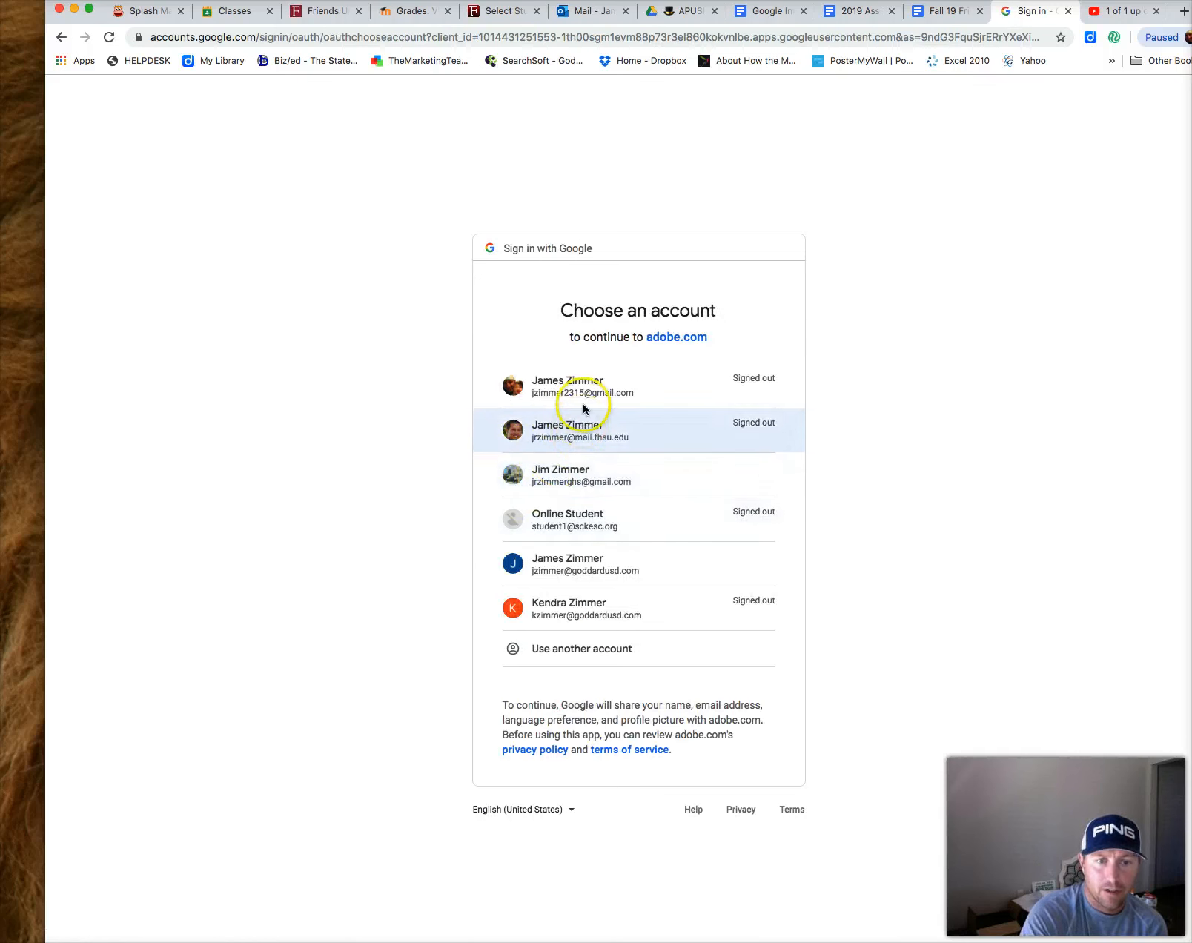
pyautogui.click(597, 572)
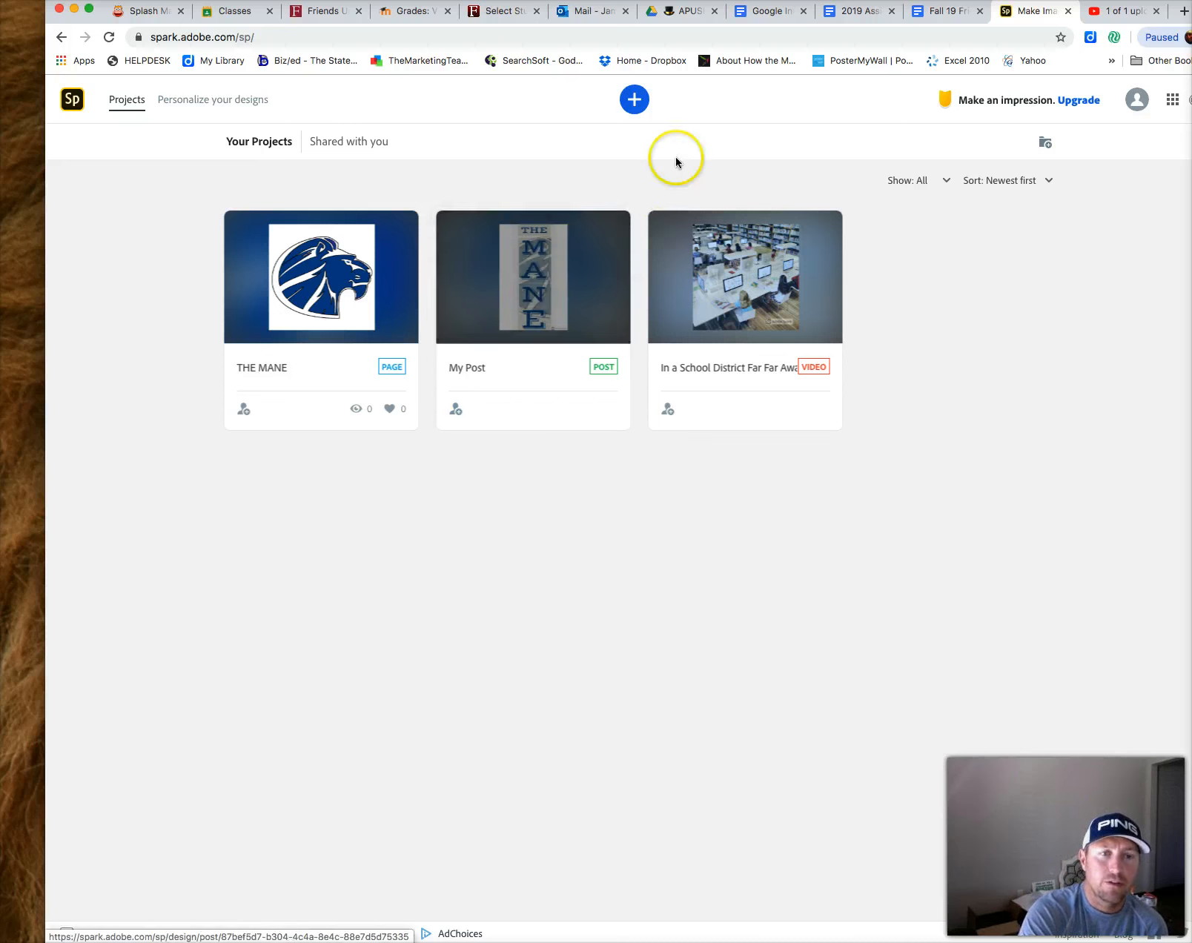
# Browse the web page templates, then start a new blank web page from scratch
pyautogui.click(634, 100)
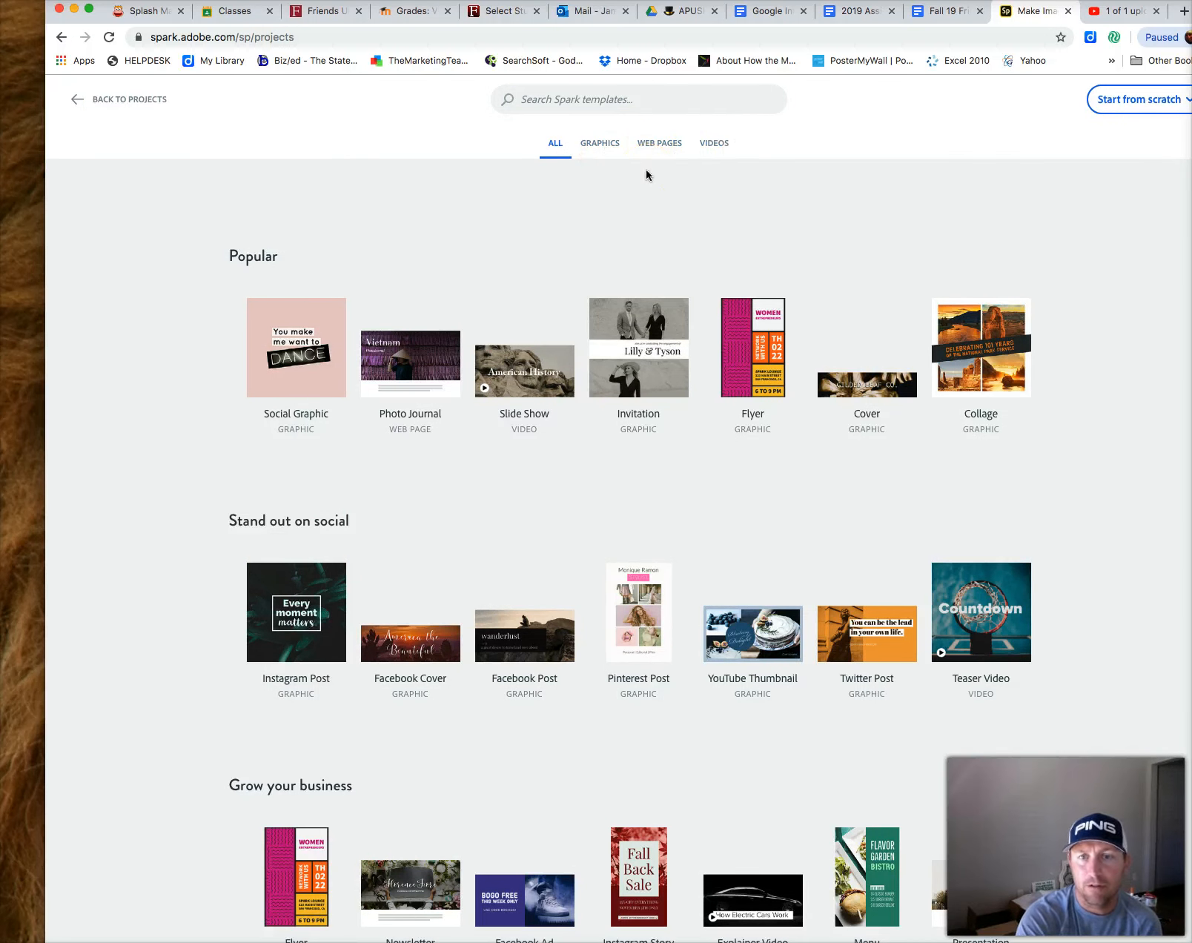
pyautogui.click(655, 148)
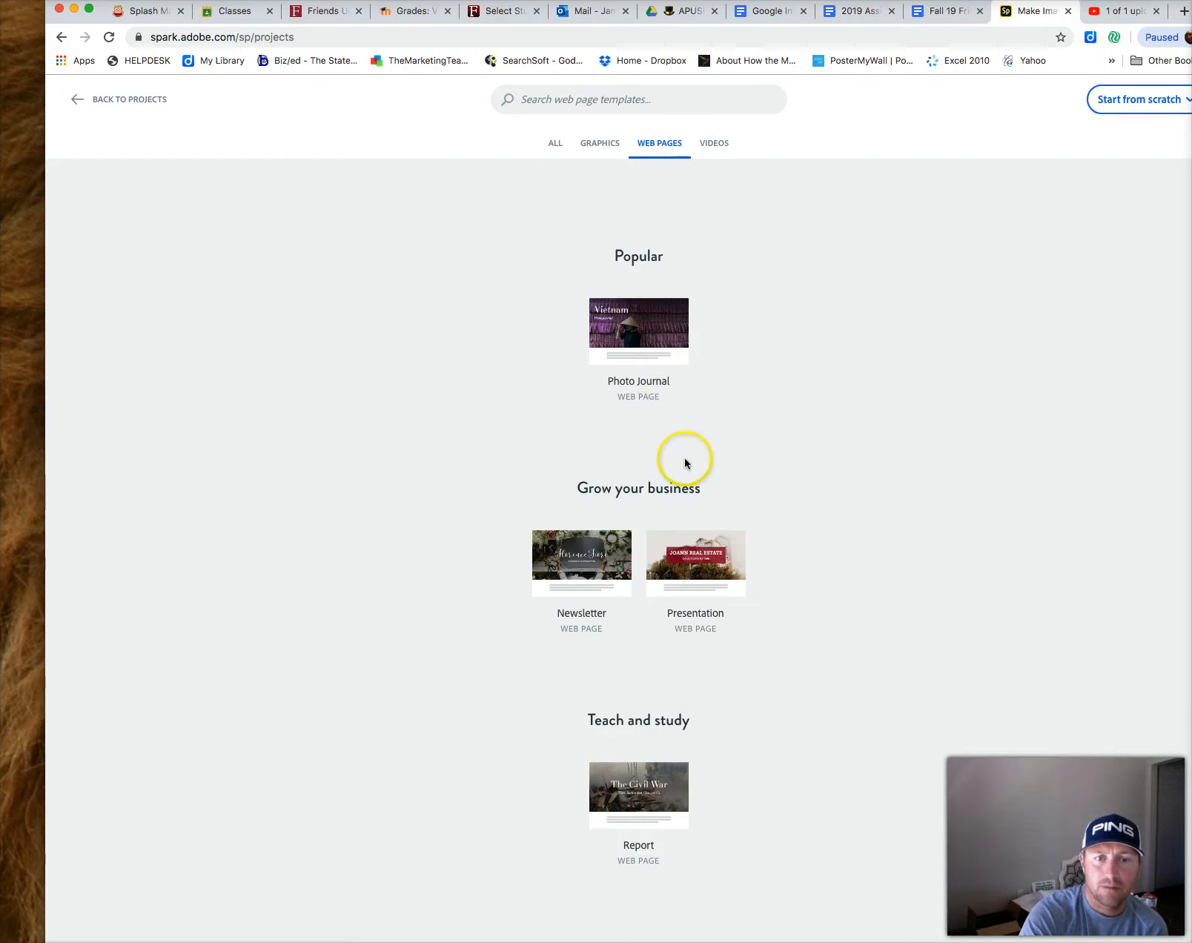
pyautogui.scroll(-5, 686, 457)
pyautogui.scroll(-9, 686, 461)
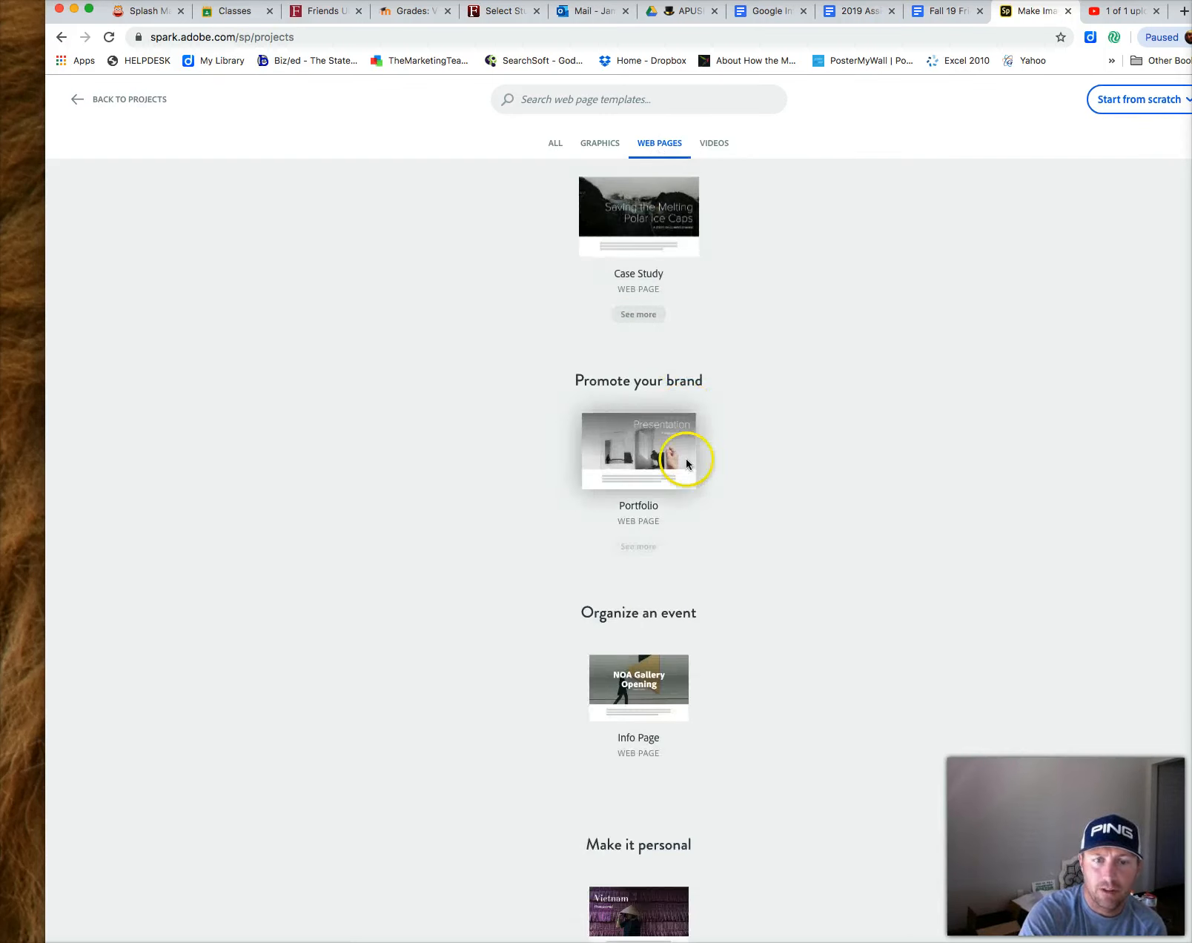
pyautogui.scroll(14, 686, 464)
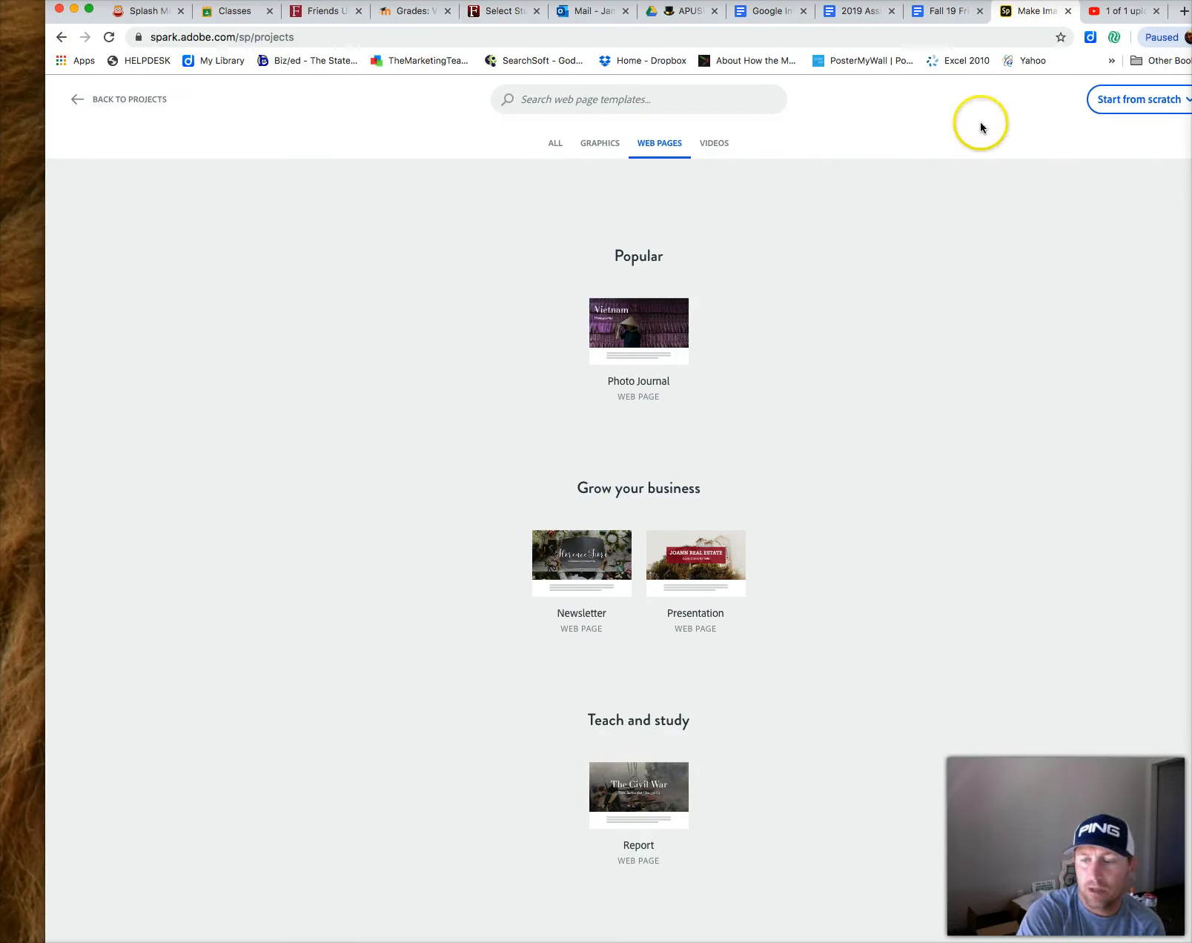
pyautogui.click(1168, 112)
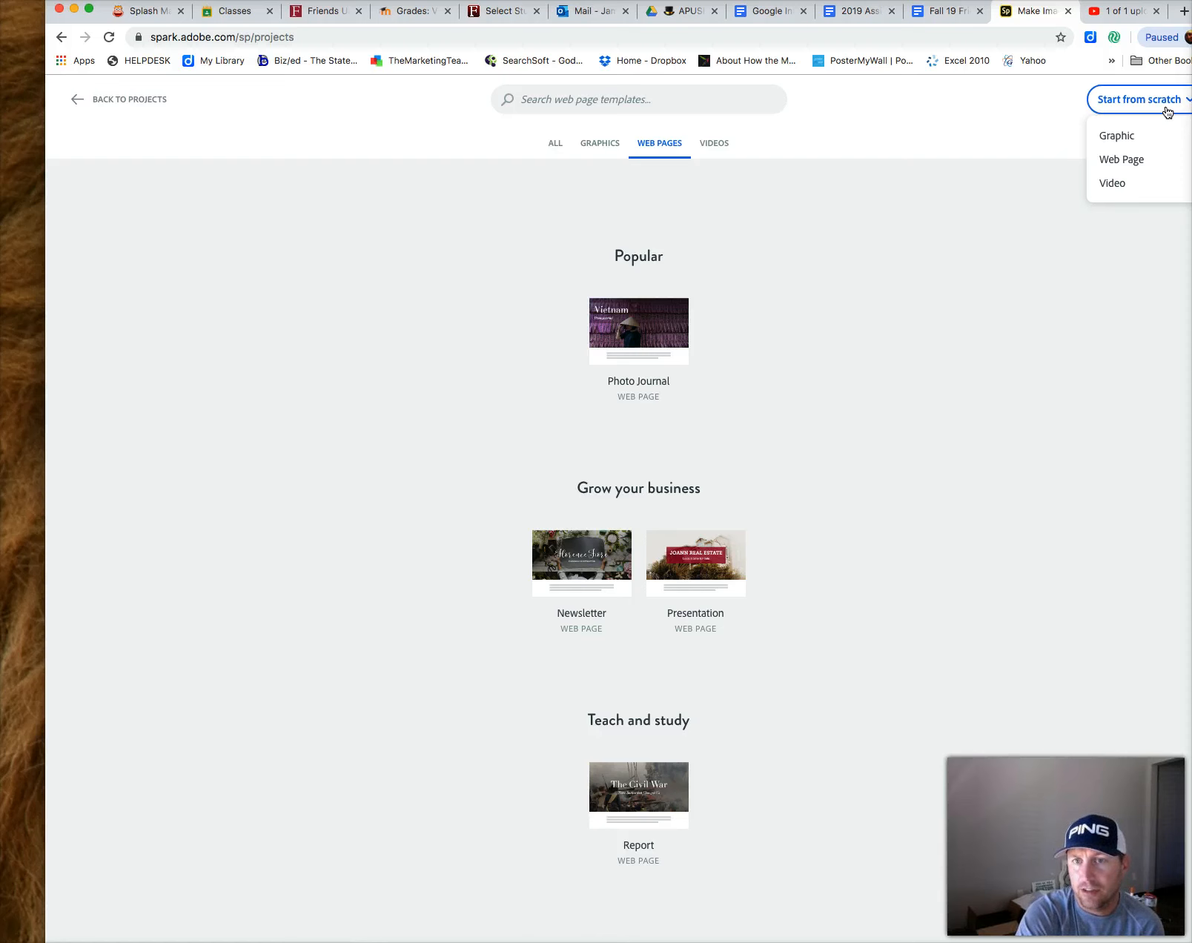
pyautogui.click(1155, 162)
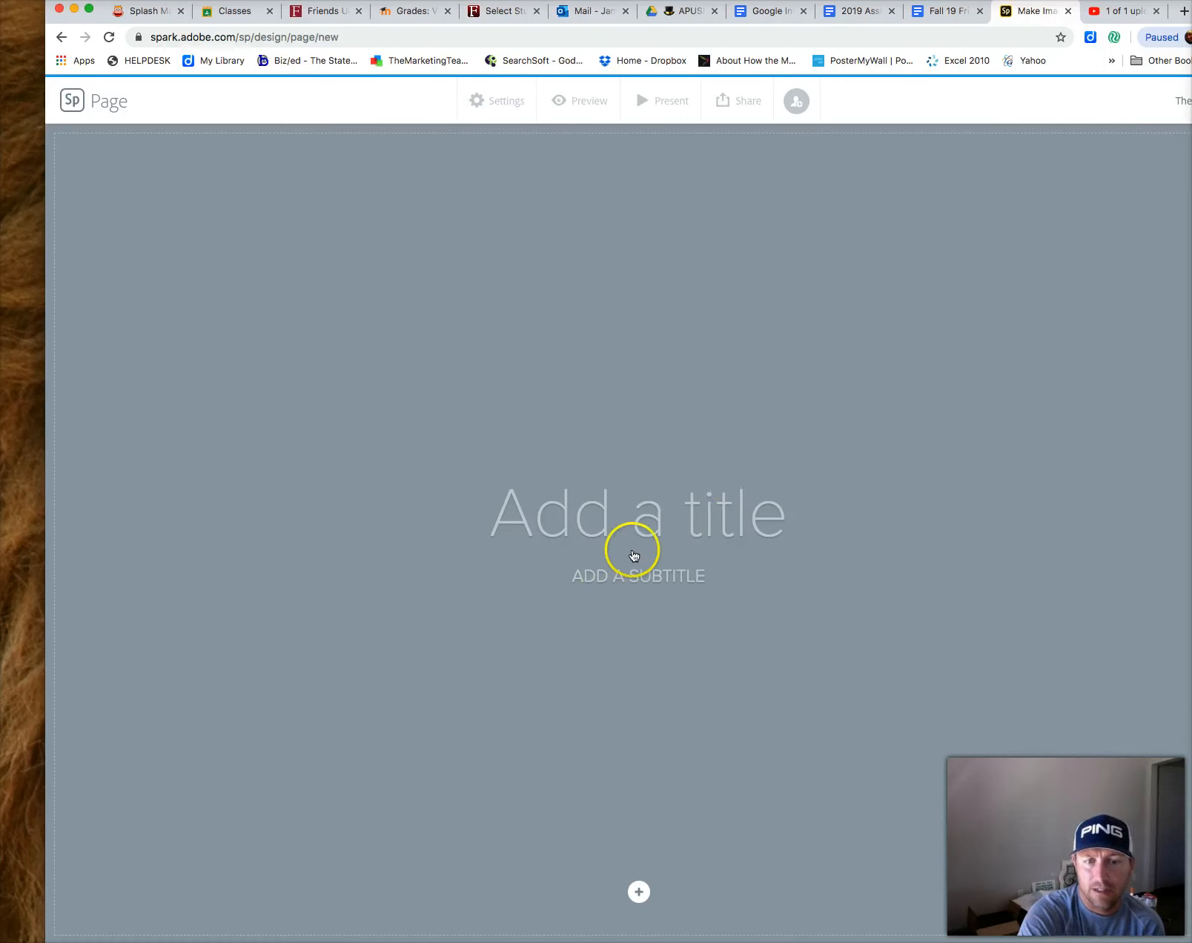
# Title the page 'Accounting I' and give it the subtitle 'BEAN COUNTING FOR ALL'
pyautogui.click(651, 512)
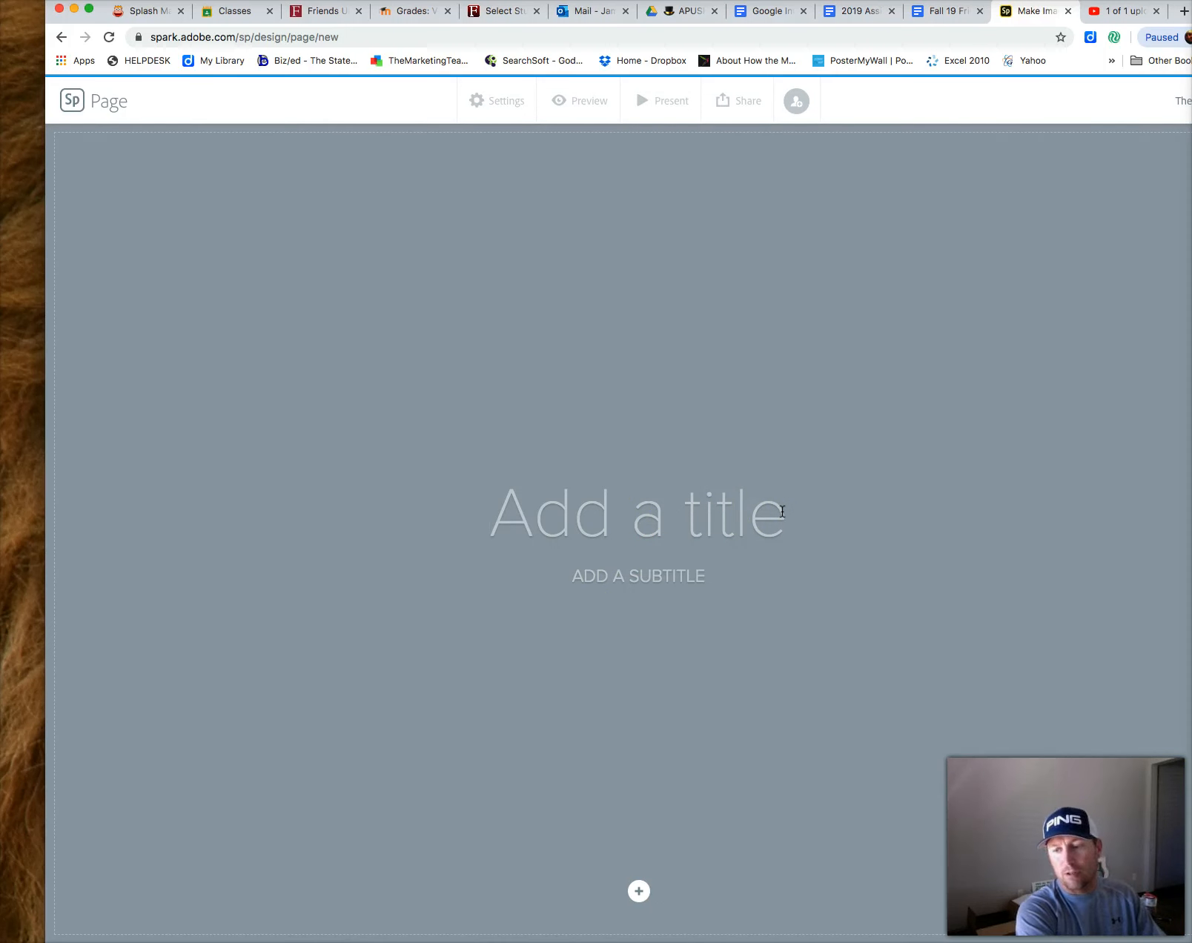
pyautogui.write('A')
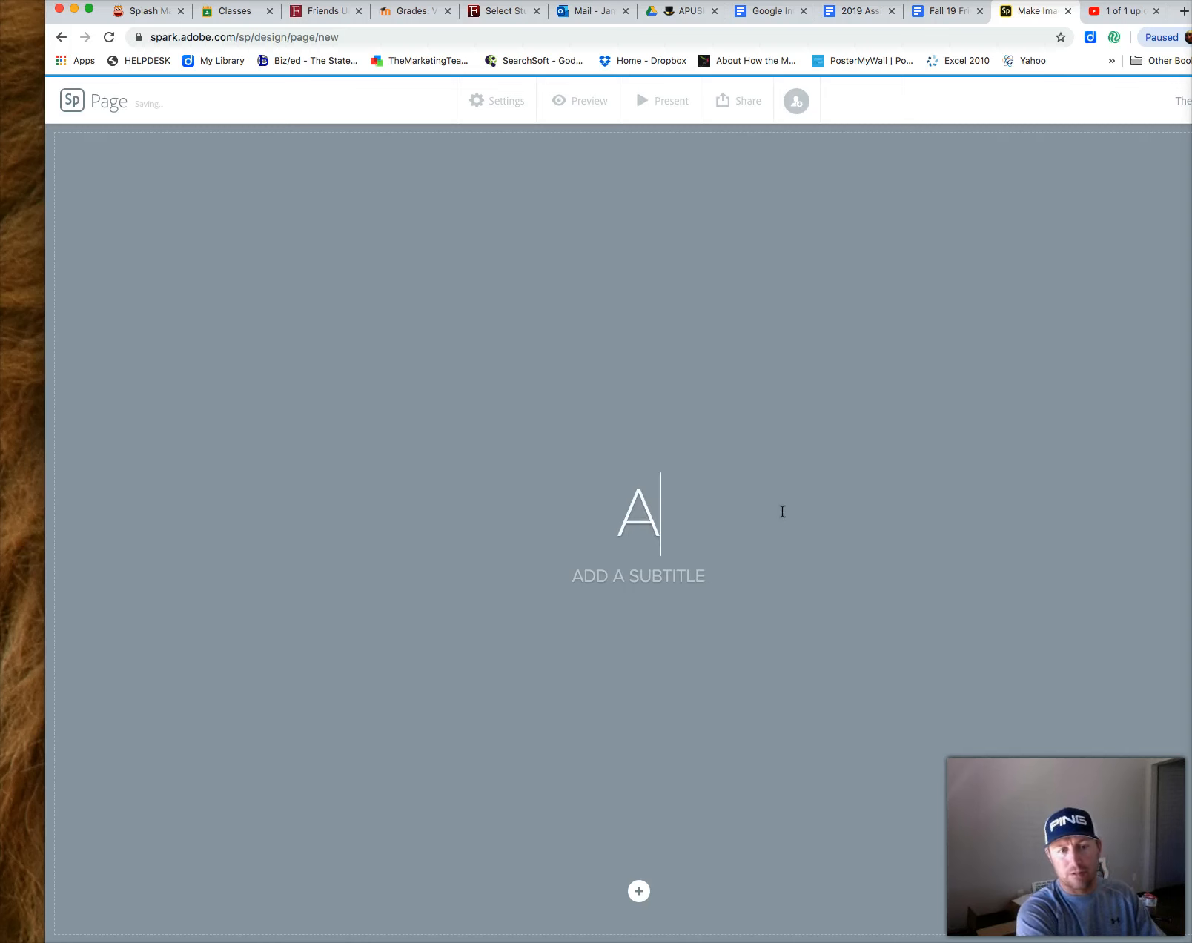
pyautogui.write('ccounting I')
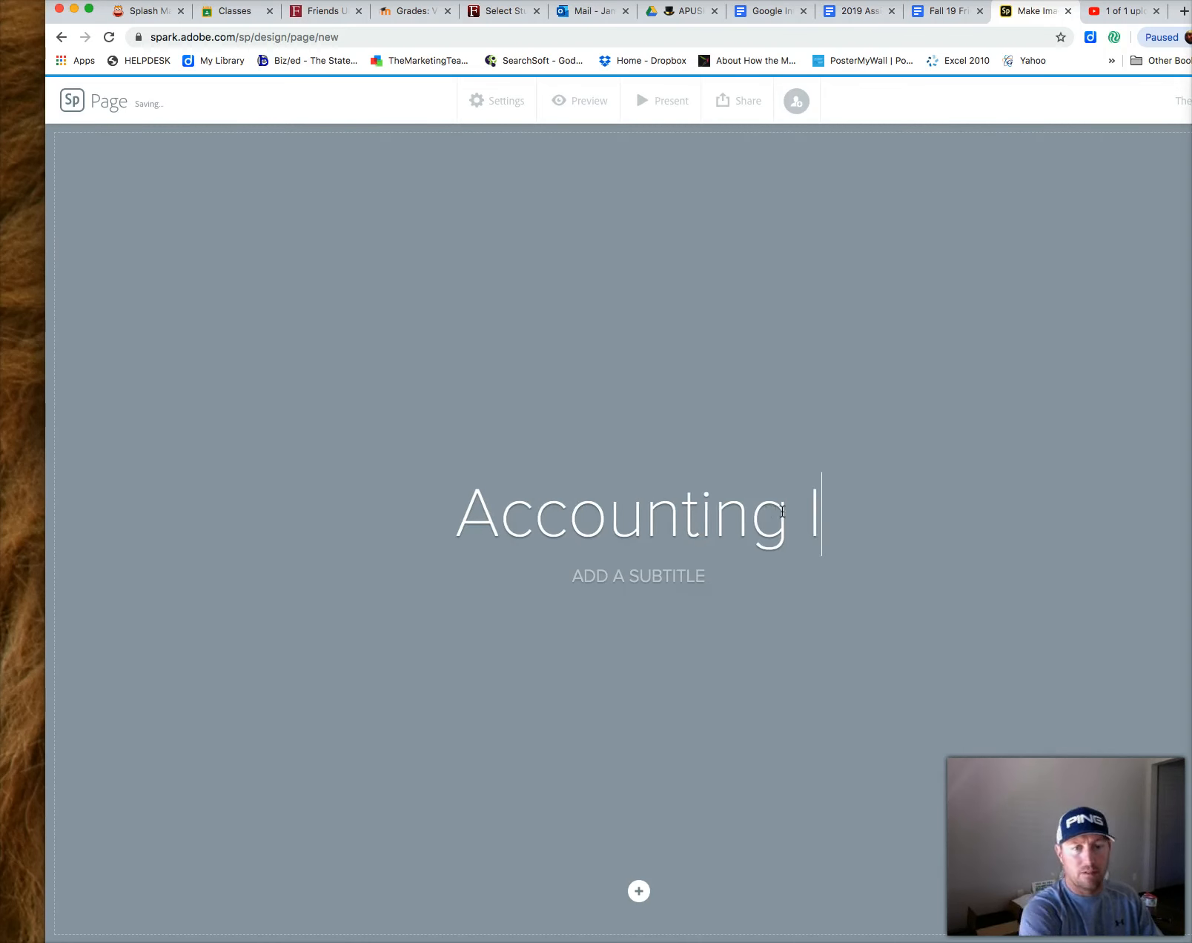
pyautogui.click(710, 578)
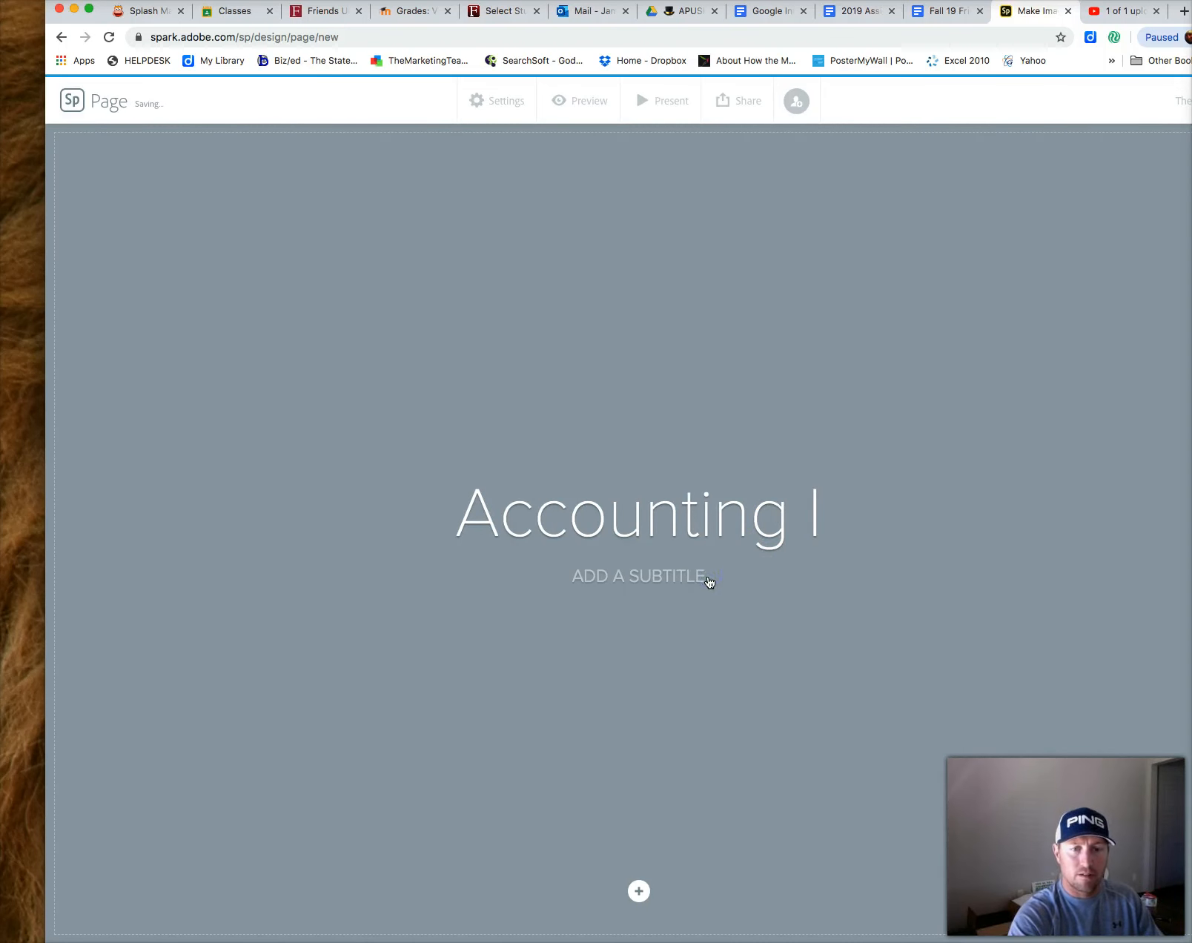
pyautogui.click(696, 576)
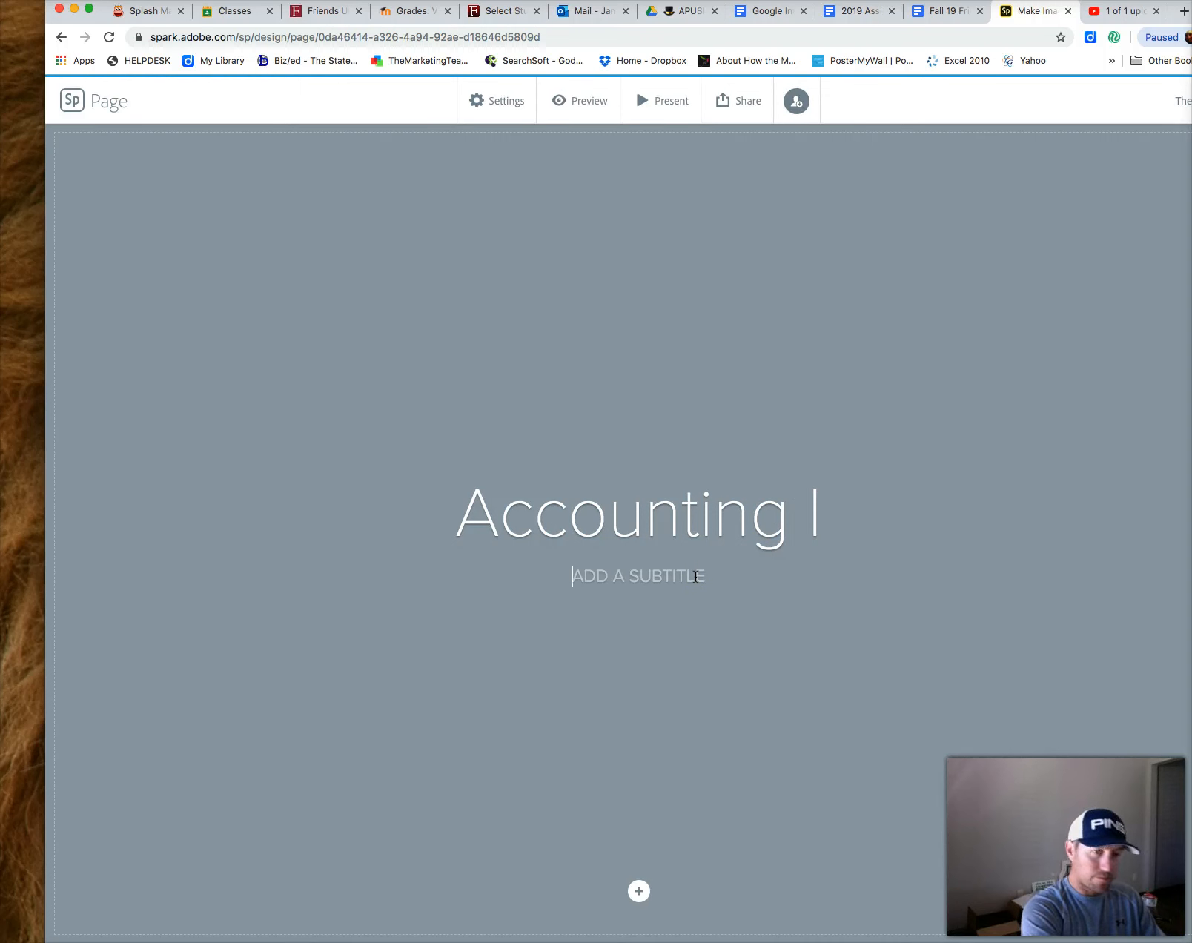
pyautogui.write('BEAN')
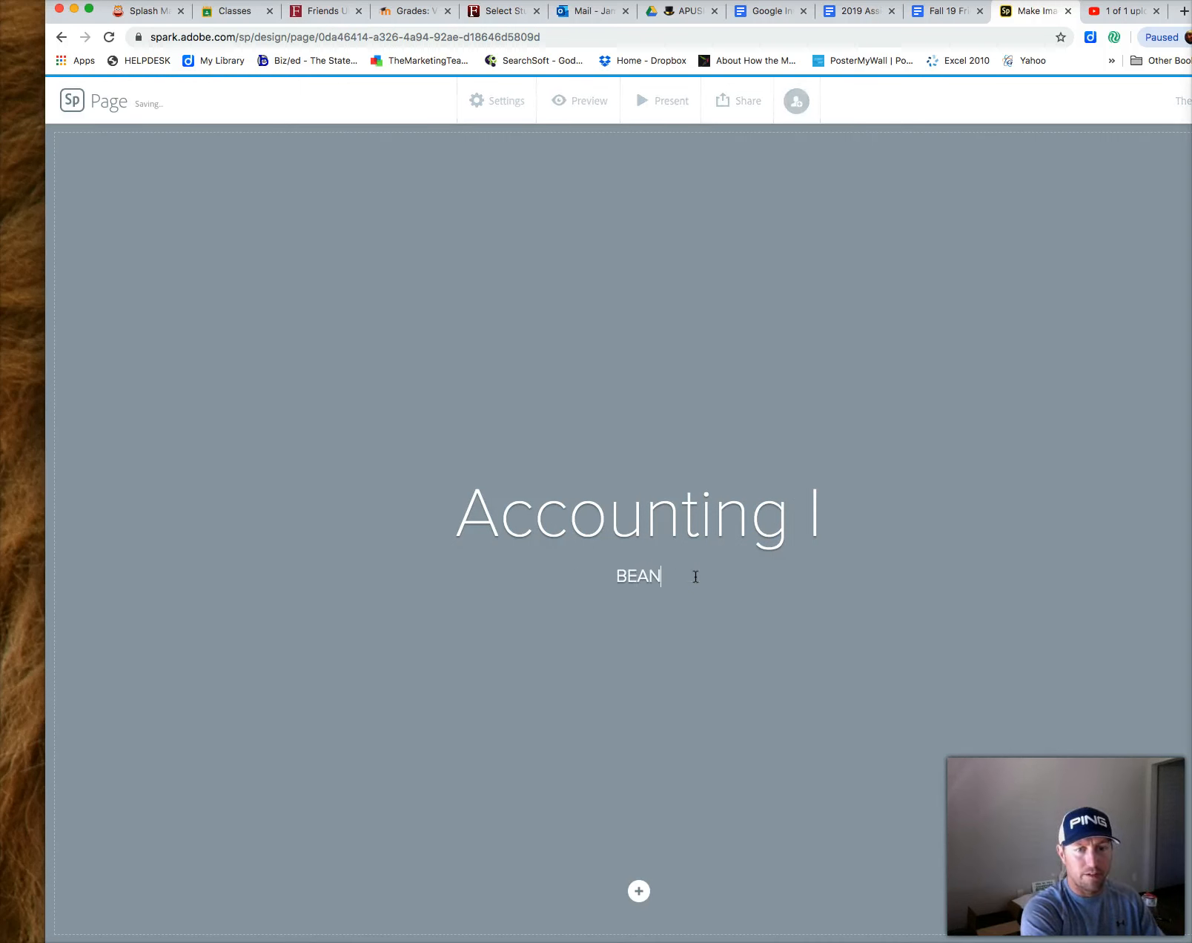
pyautogui.write(' COUNTING ')
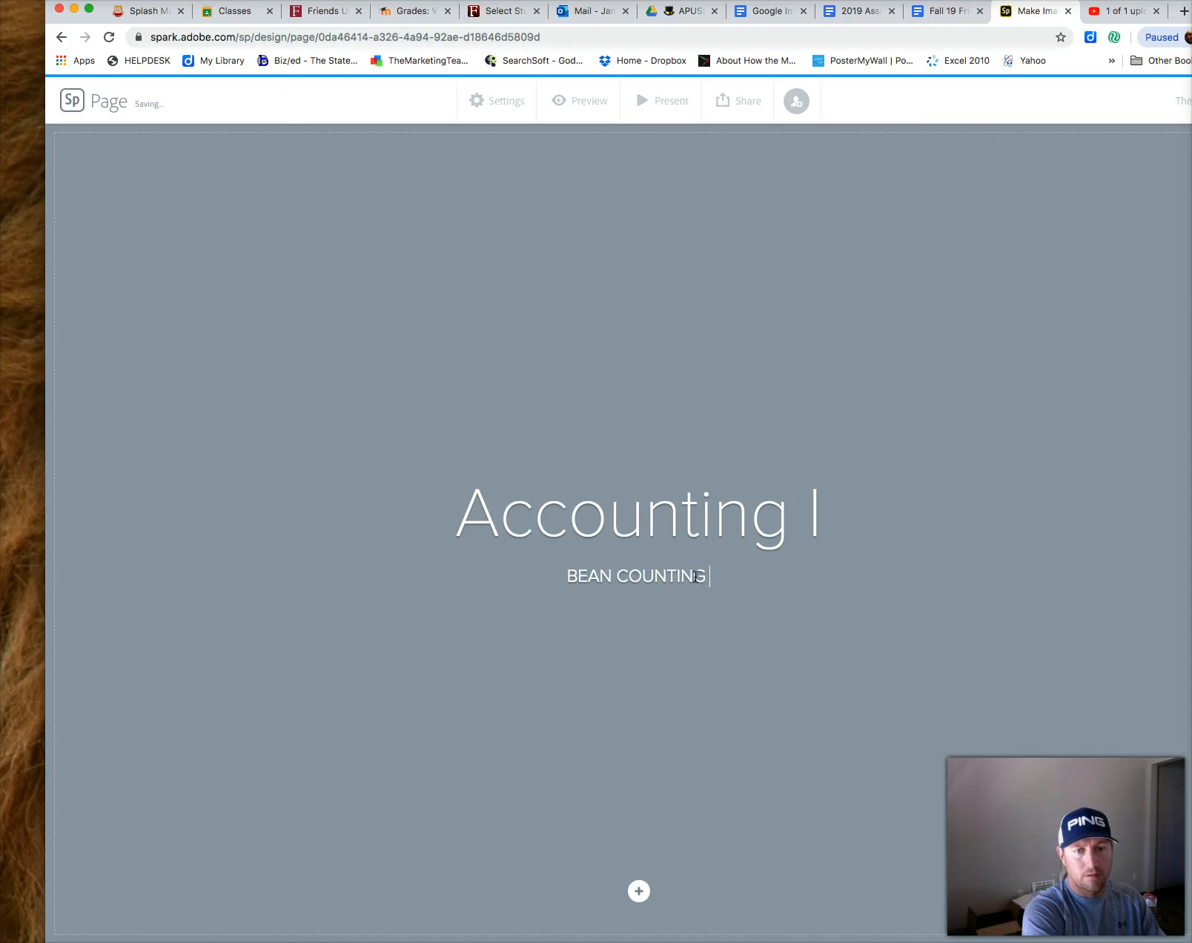
pyautogui.write('FOR ALL')
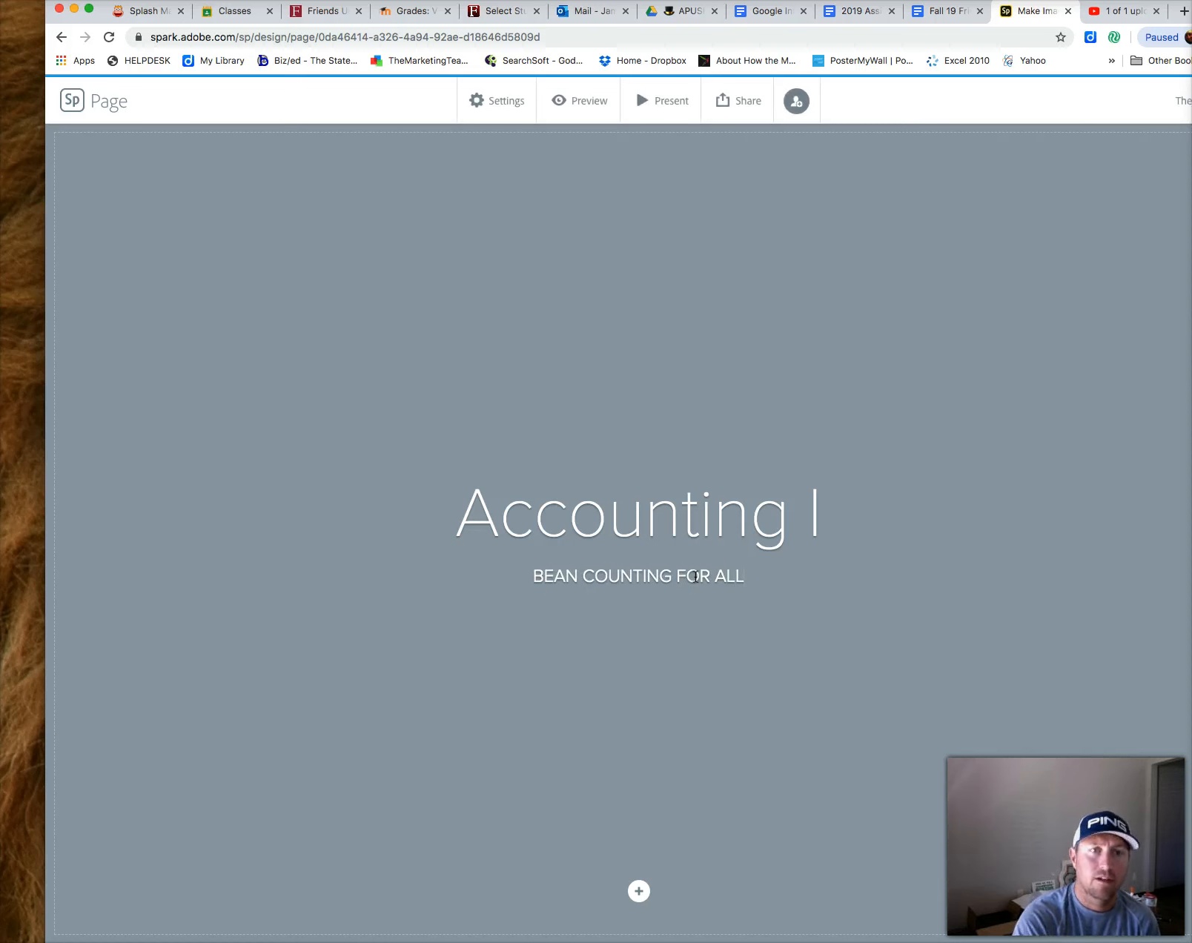
# Search free photos for 'Accounting' and set the coins photo as the header background
pyautogui.click(822, 664)
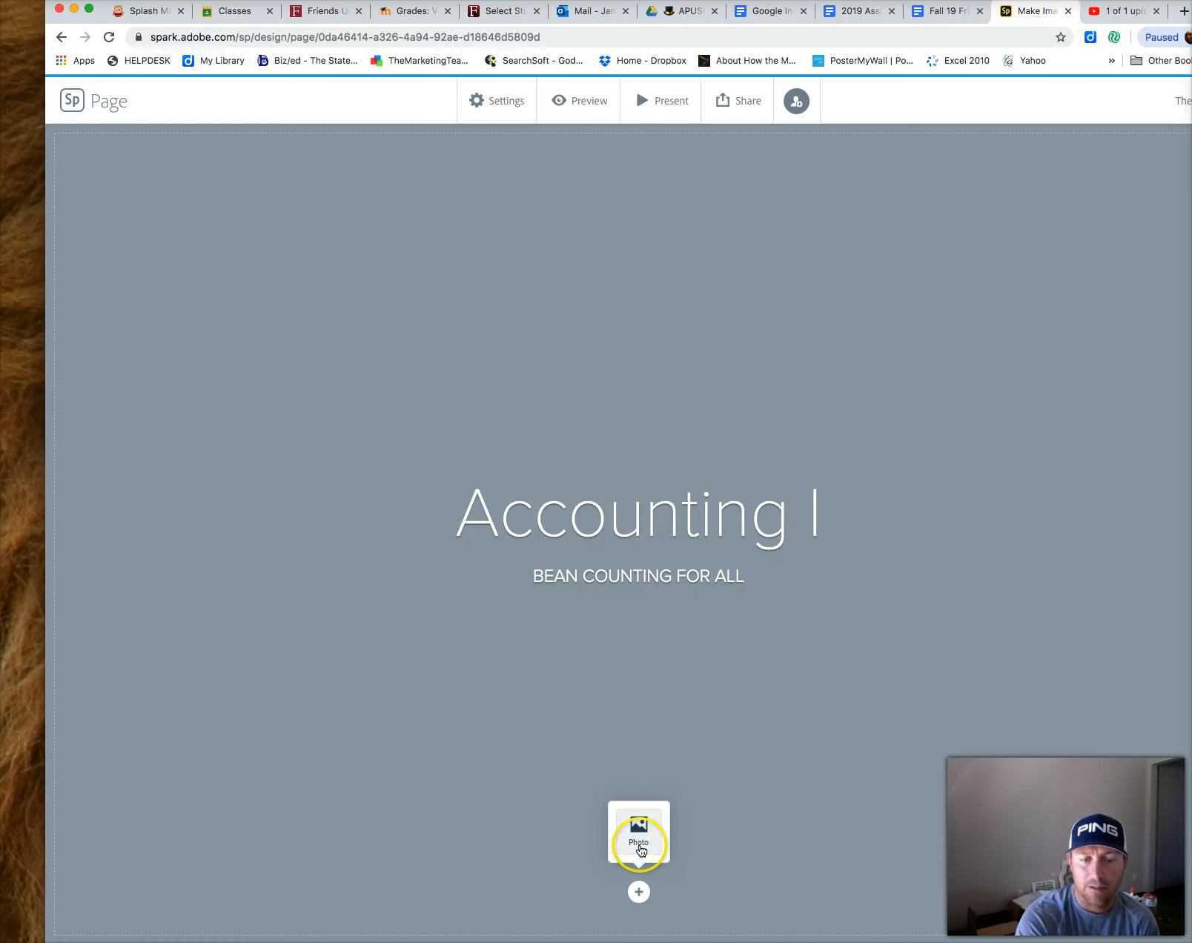
pyautogui.click(640, 846)
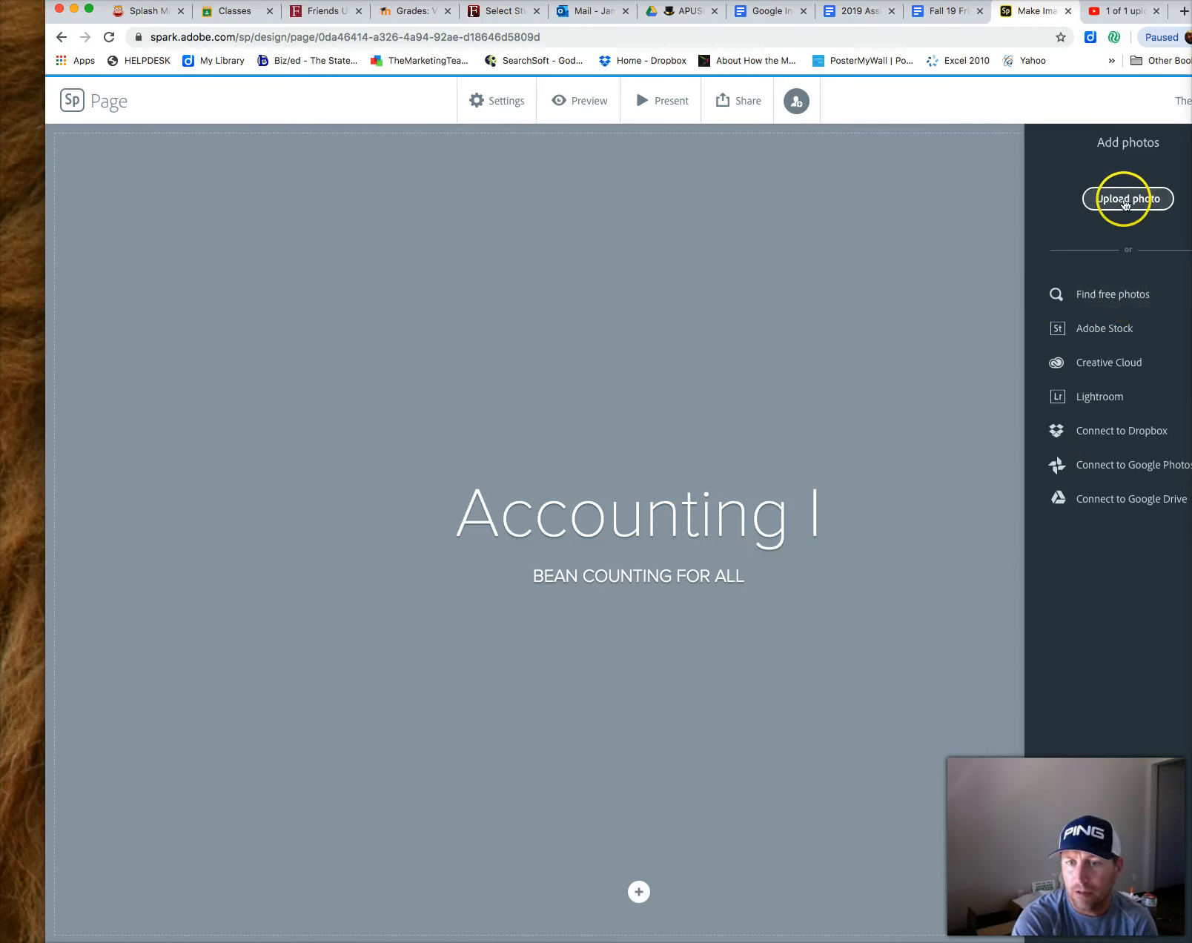
pyautogui.click(1098, 311)
pyautogui.click(1087, 190)
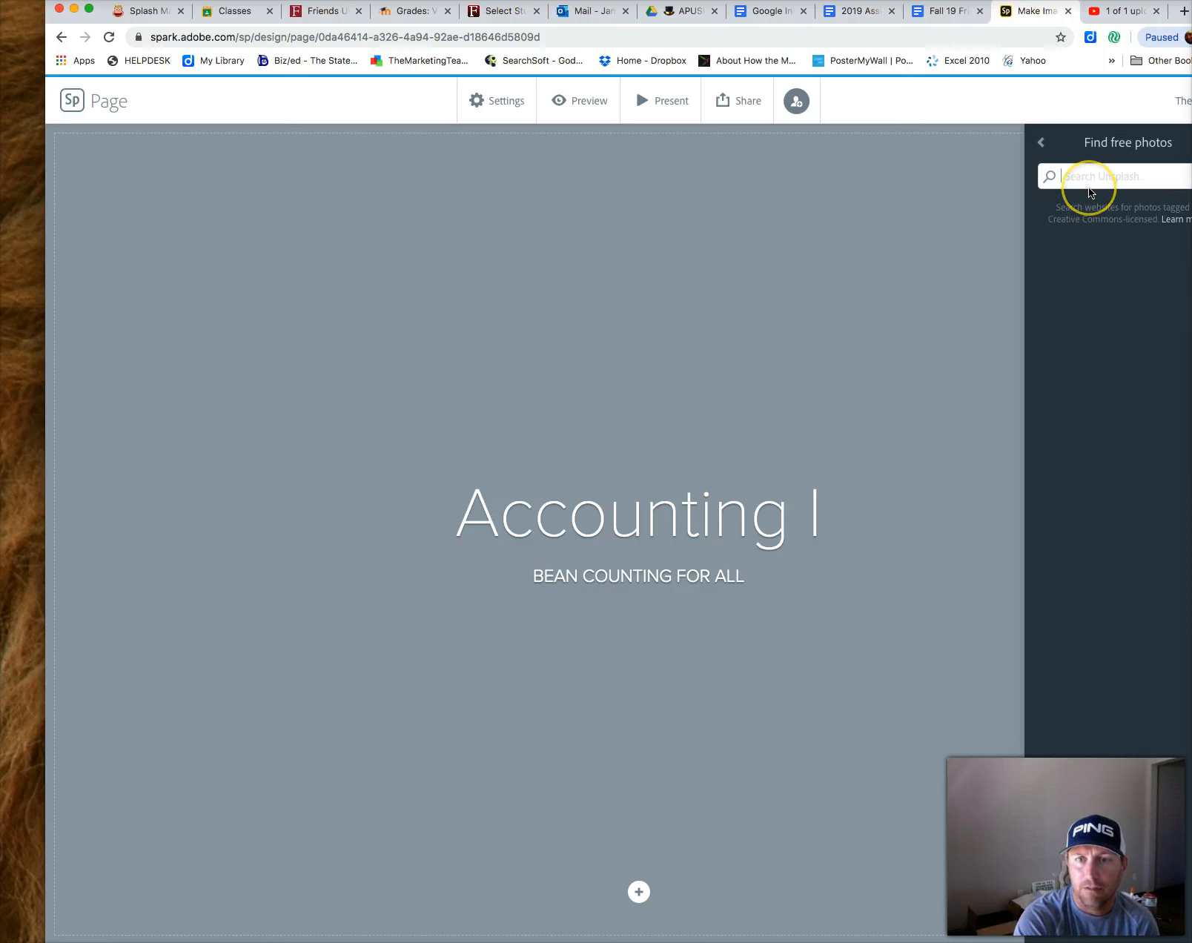
pyautogui.write('Accounting')
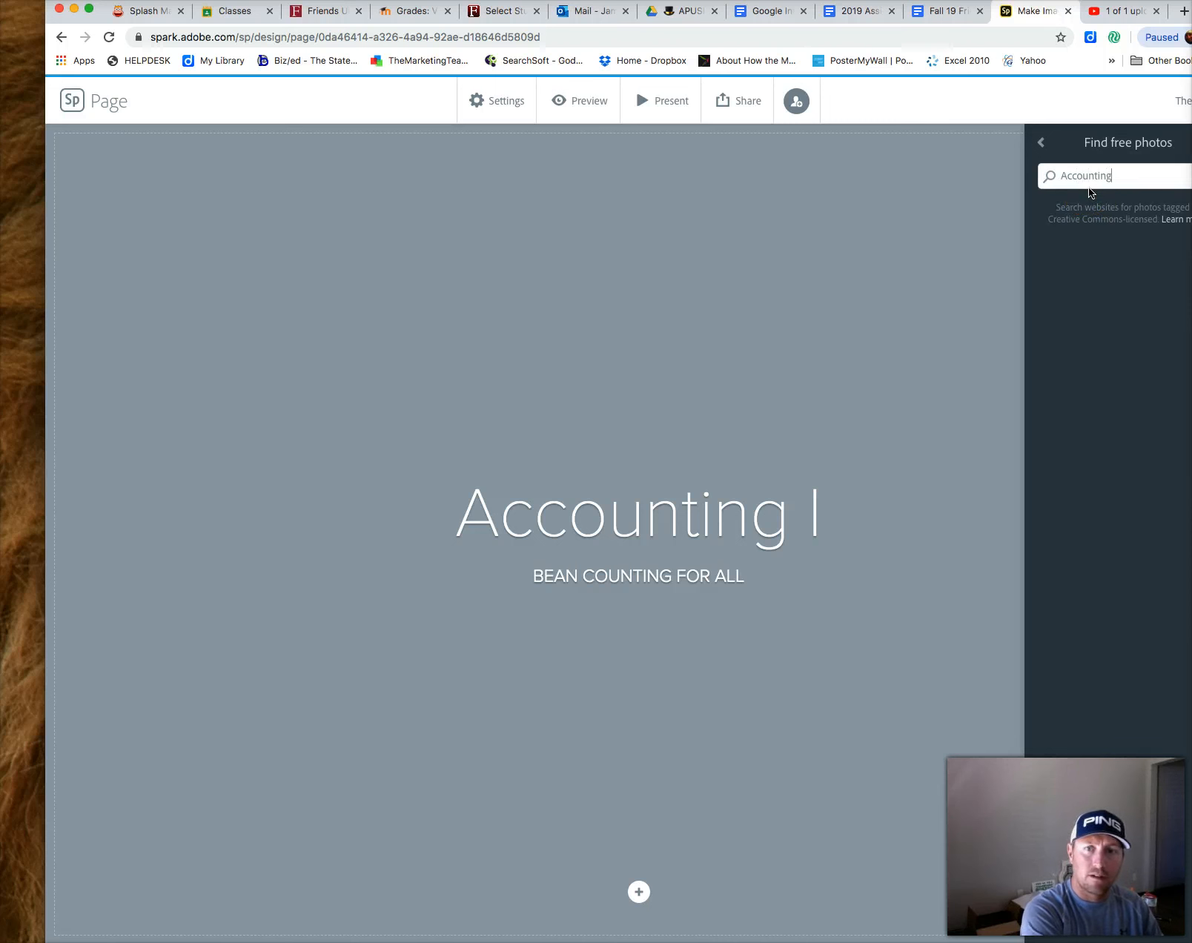
pyautogui.press('Return')
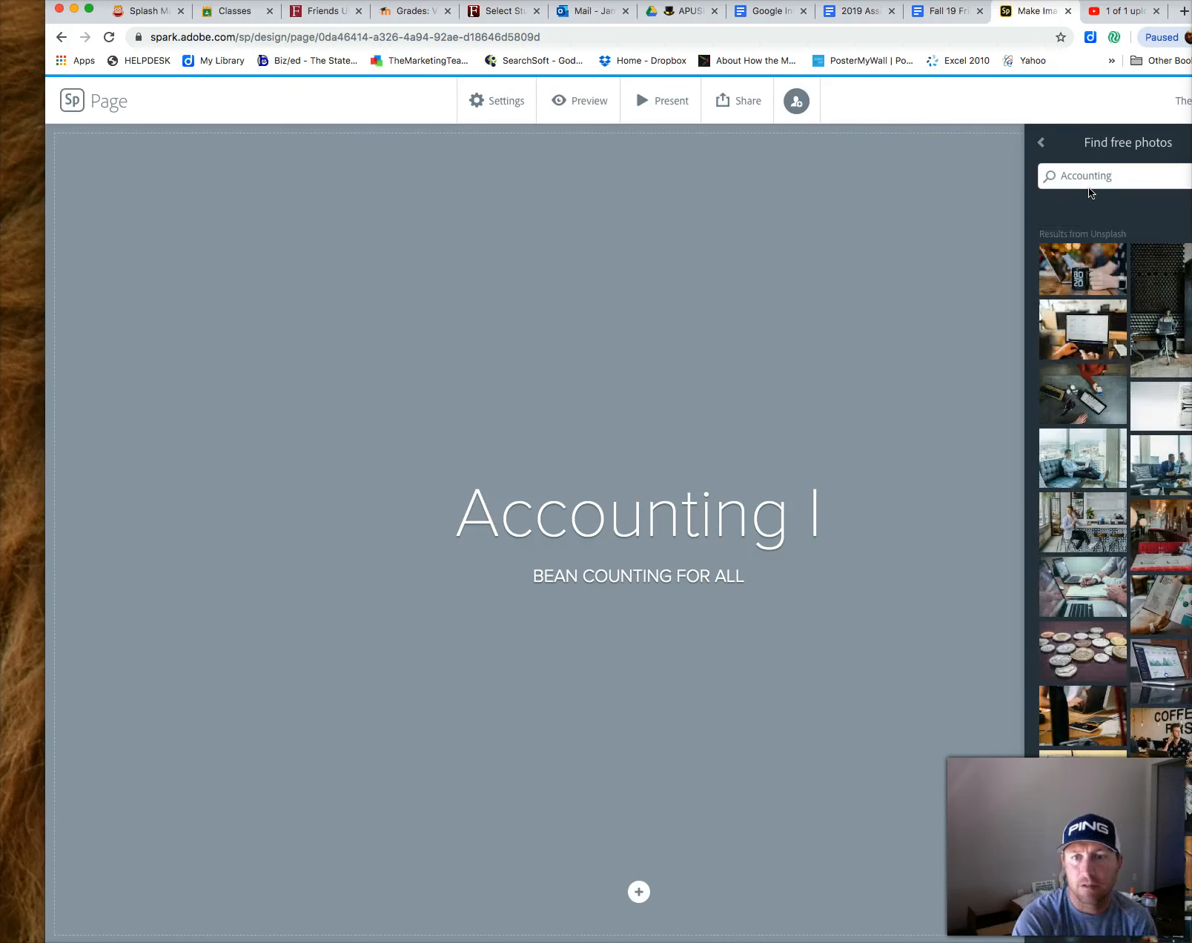
pyautogui.click(1122, 229)
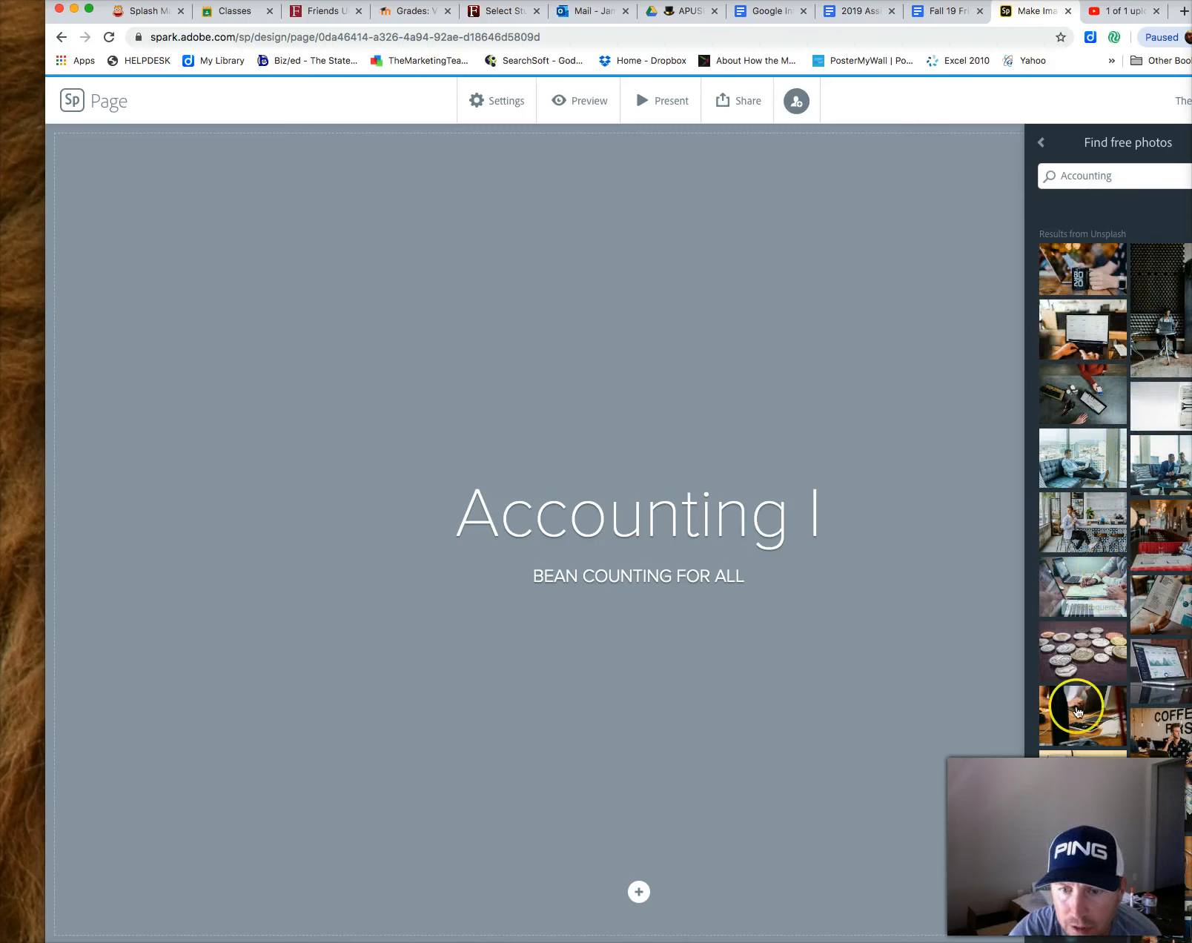
pyautogui.click(1082, 660)
pyautogui.click(951, 670)
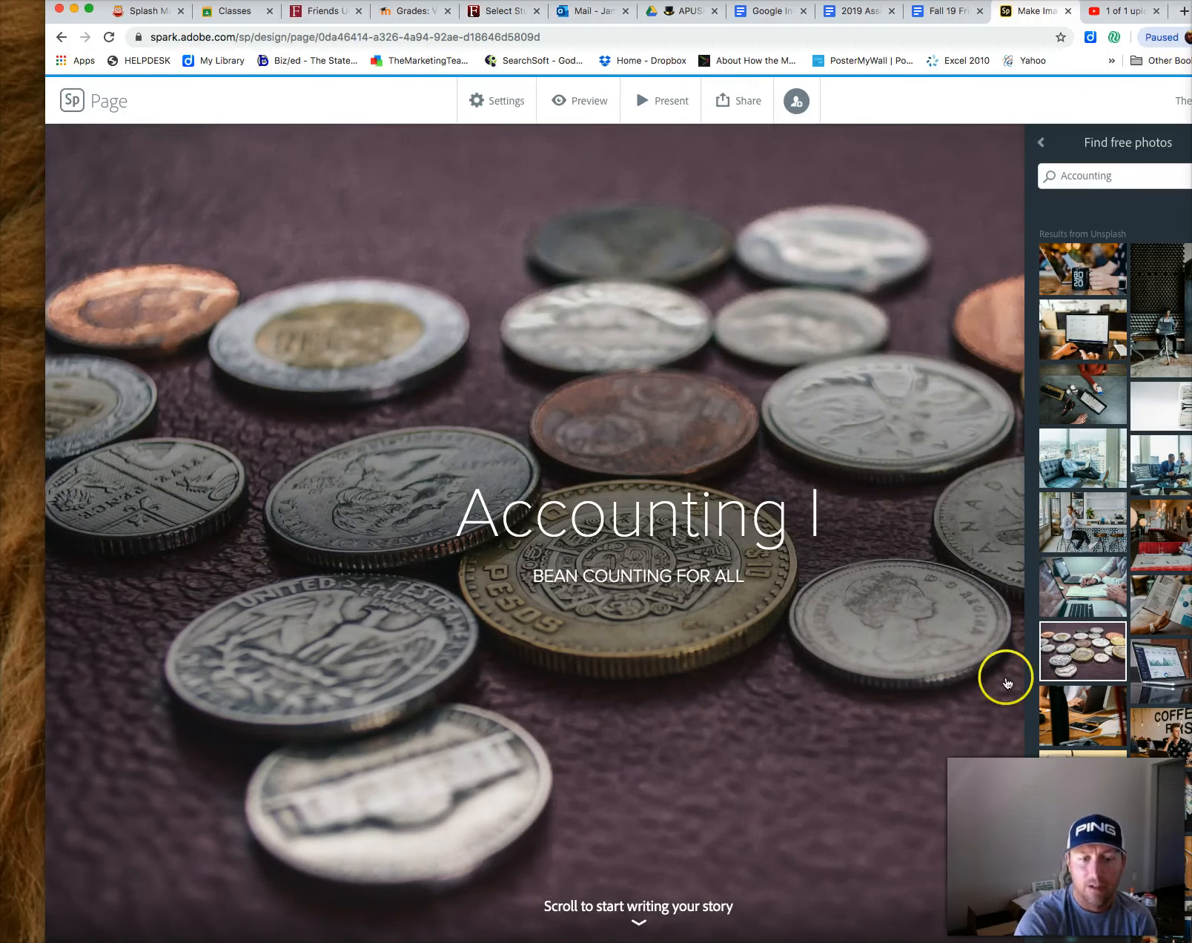
pyautogui.click(776, 730)
pyautogui.scroll(-2, 776, 742)
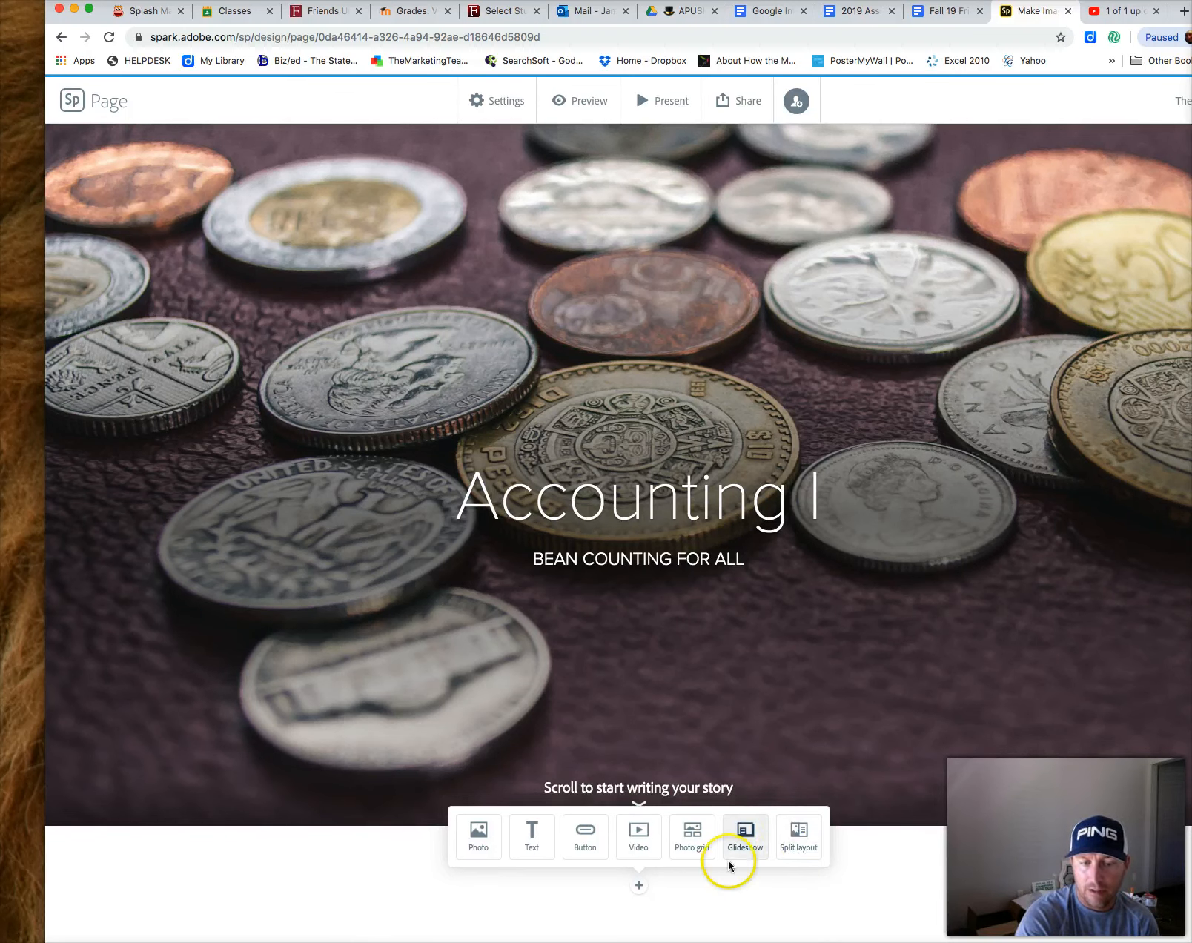
pyautogui.click(478, 835)
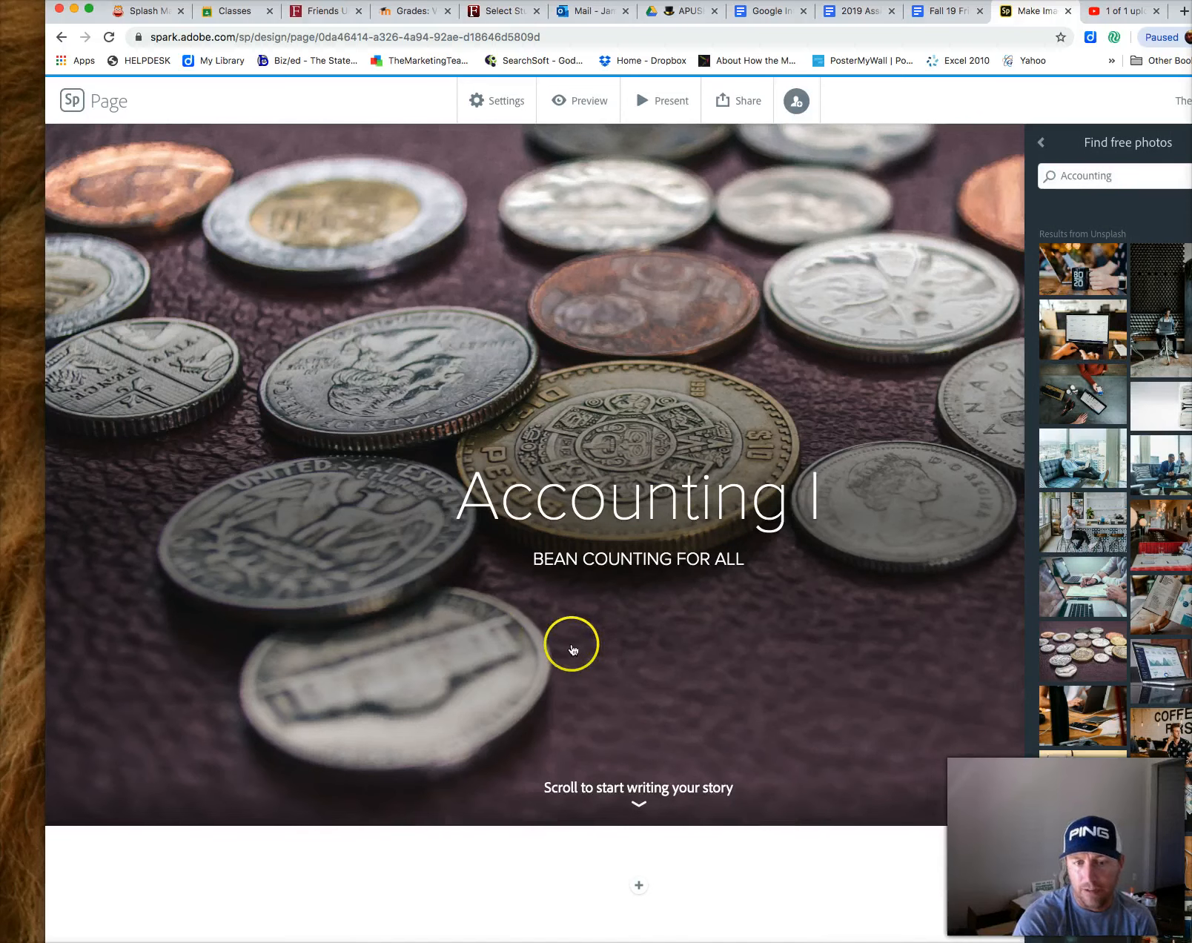
pyautogui.click(636, 883)
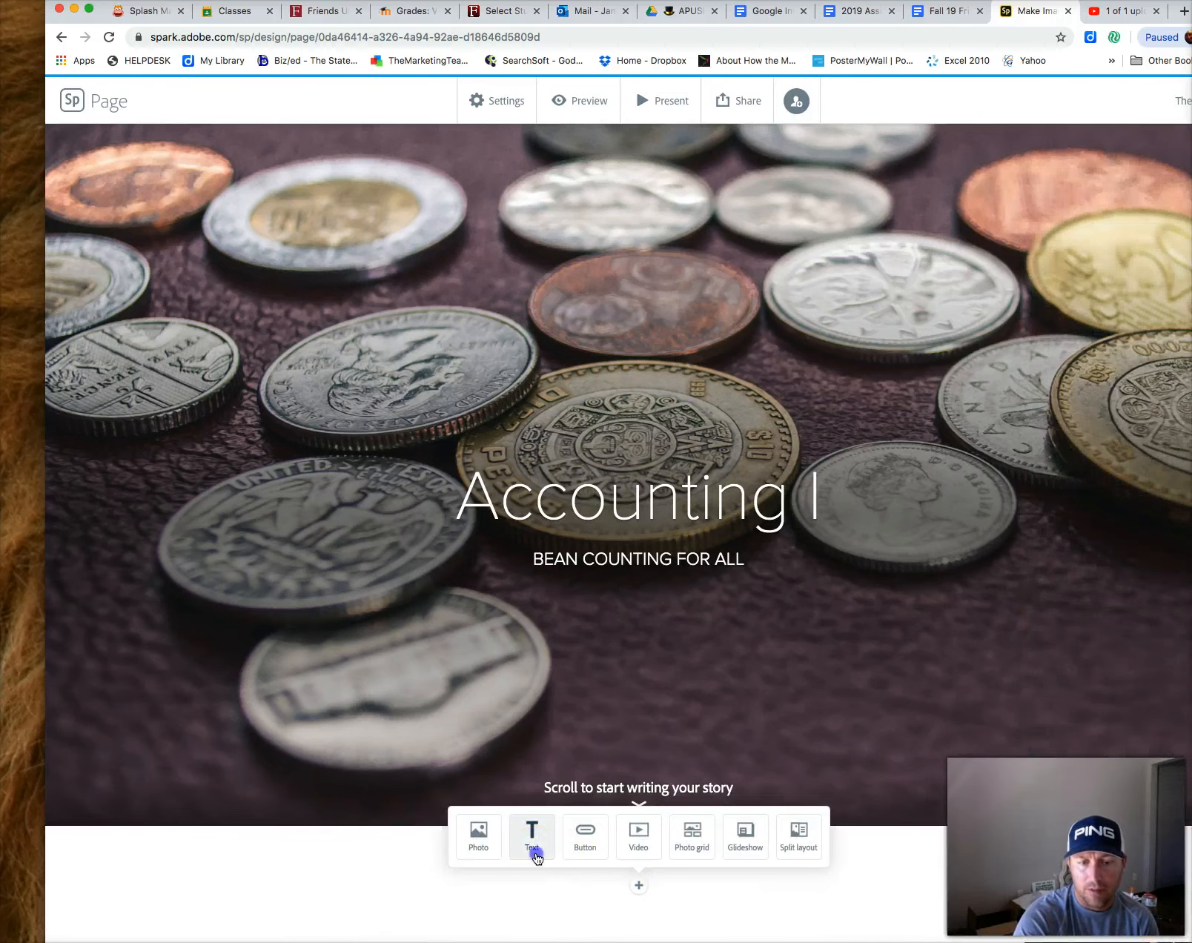
pyautogui.click(534, 848)
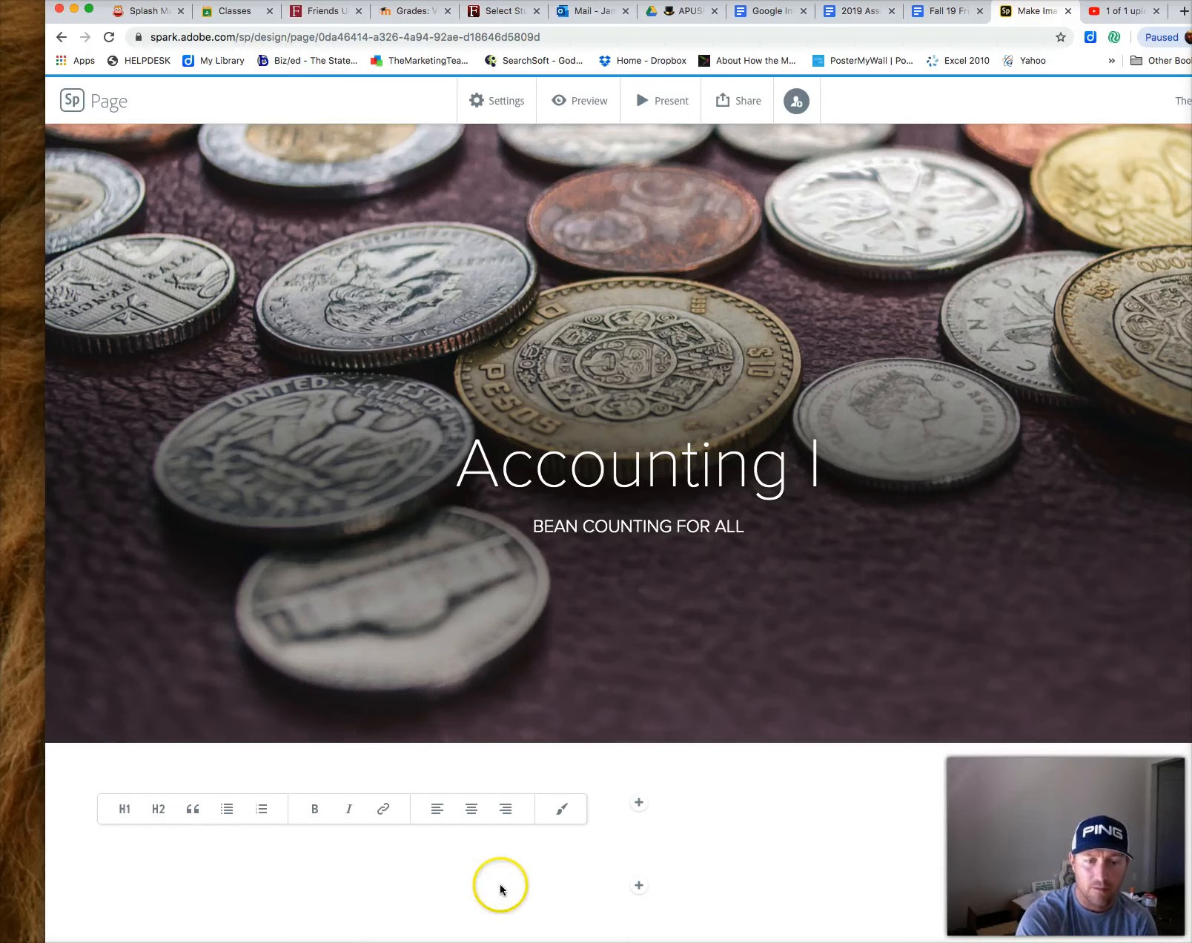
pyautogui.click(638, 804)
pyautogui.click(638, 884)
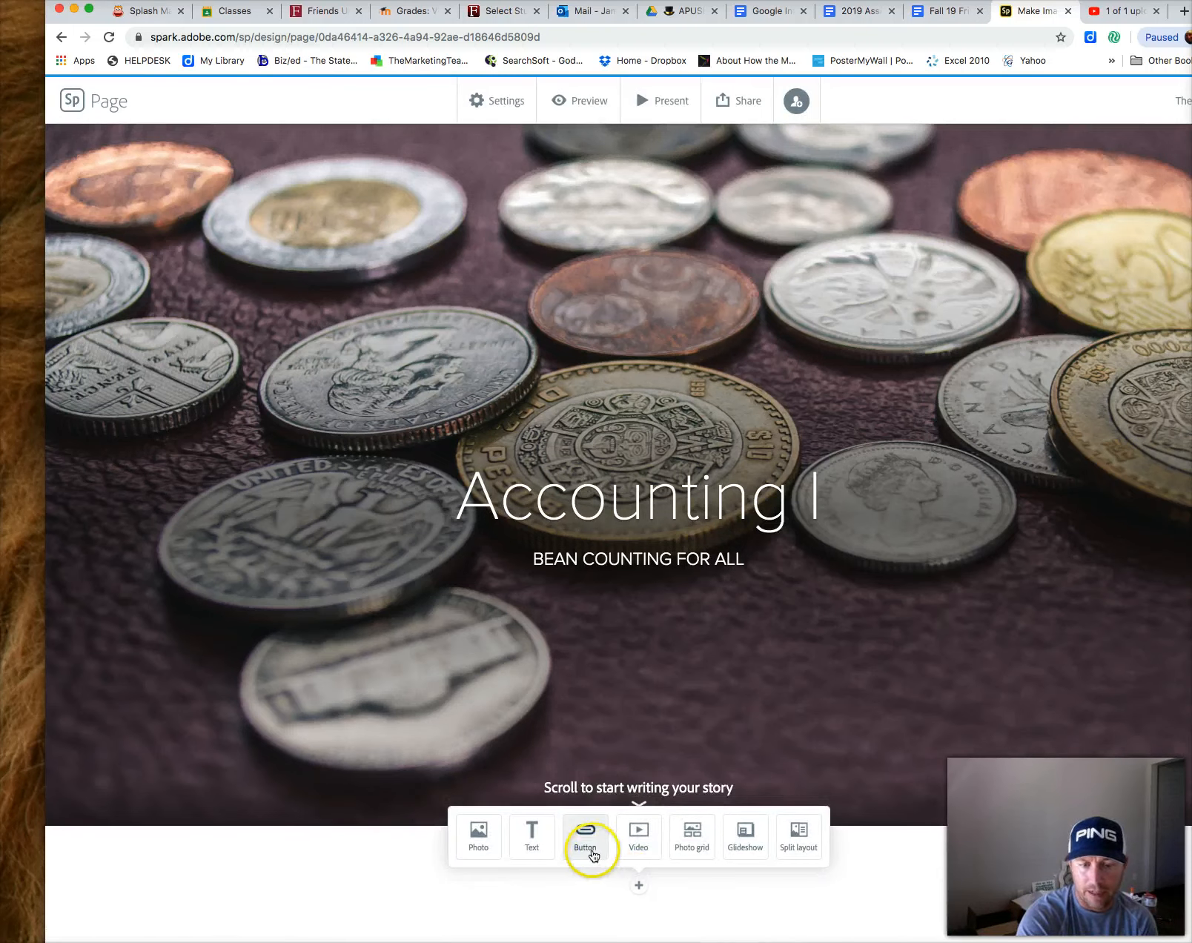
pyautogui.click(604, 860)
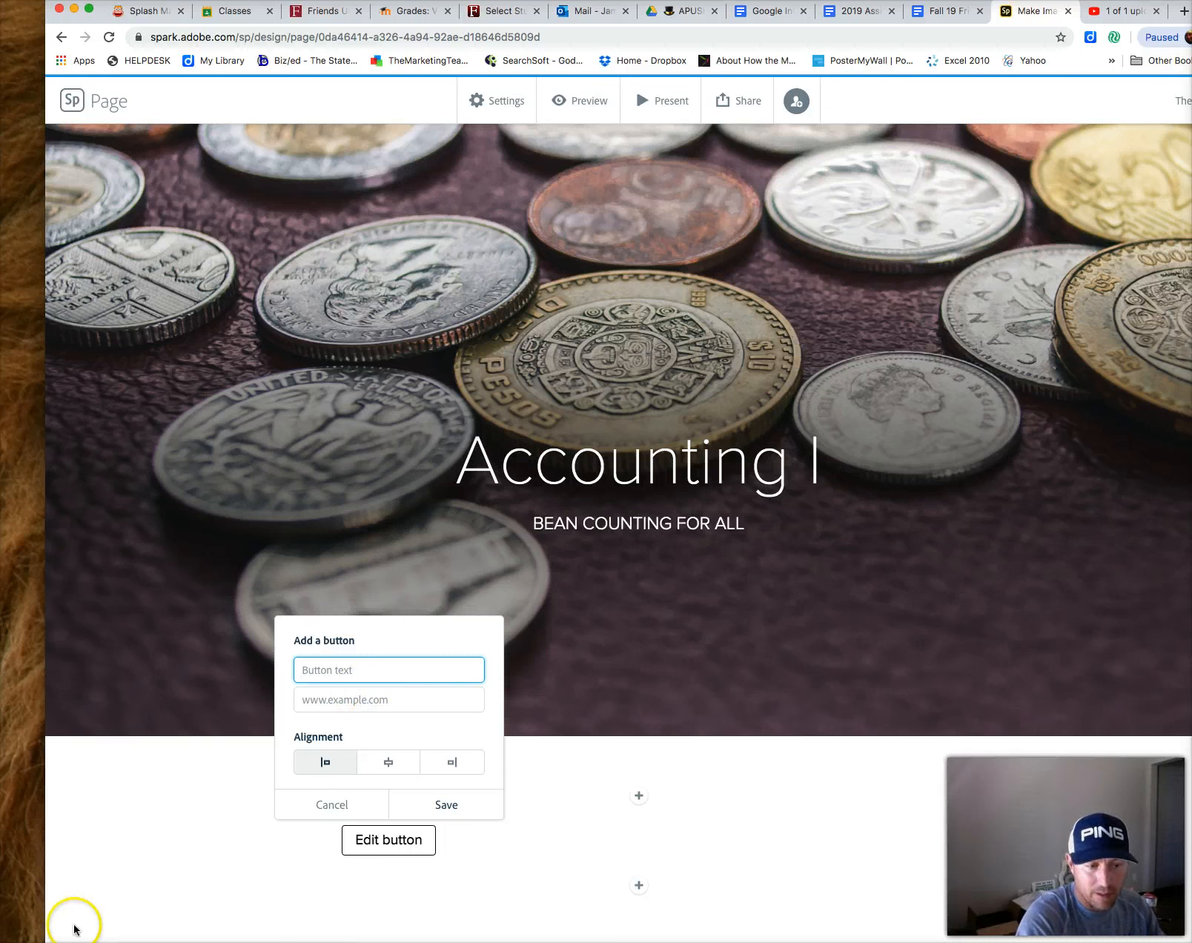
pyautogui.write('Start Here Go Places')
pyautogui.click(346, 700)
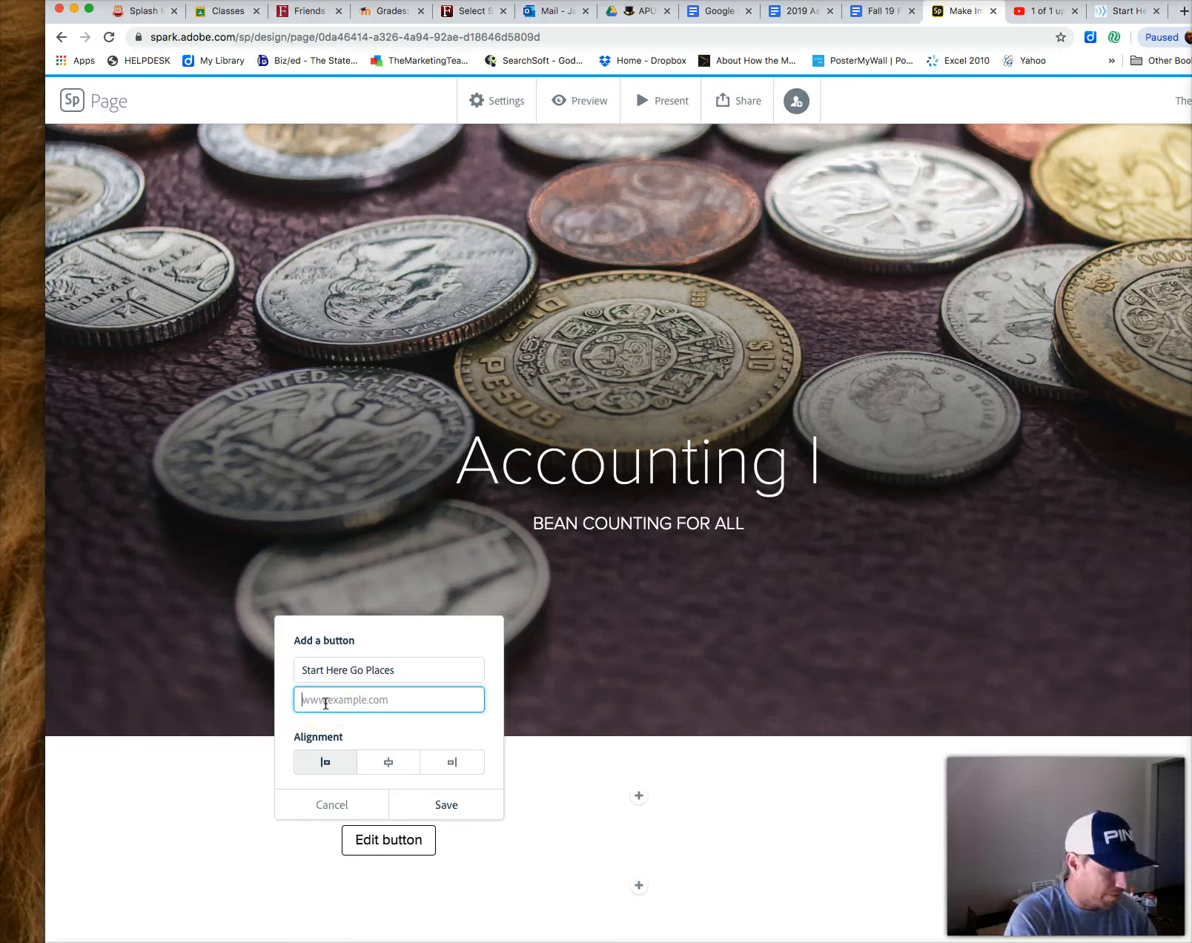
pyautogui.write('https://www.startheregoplaces.com/')
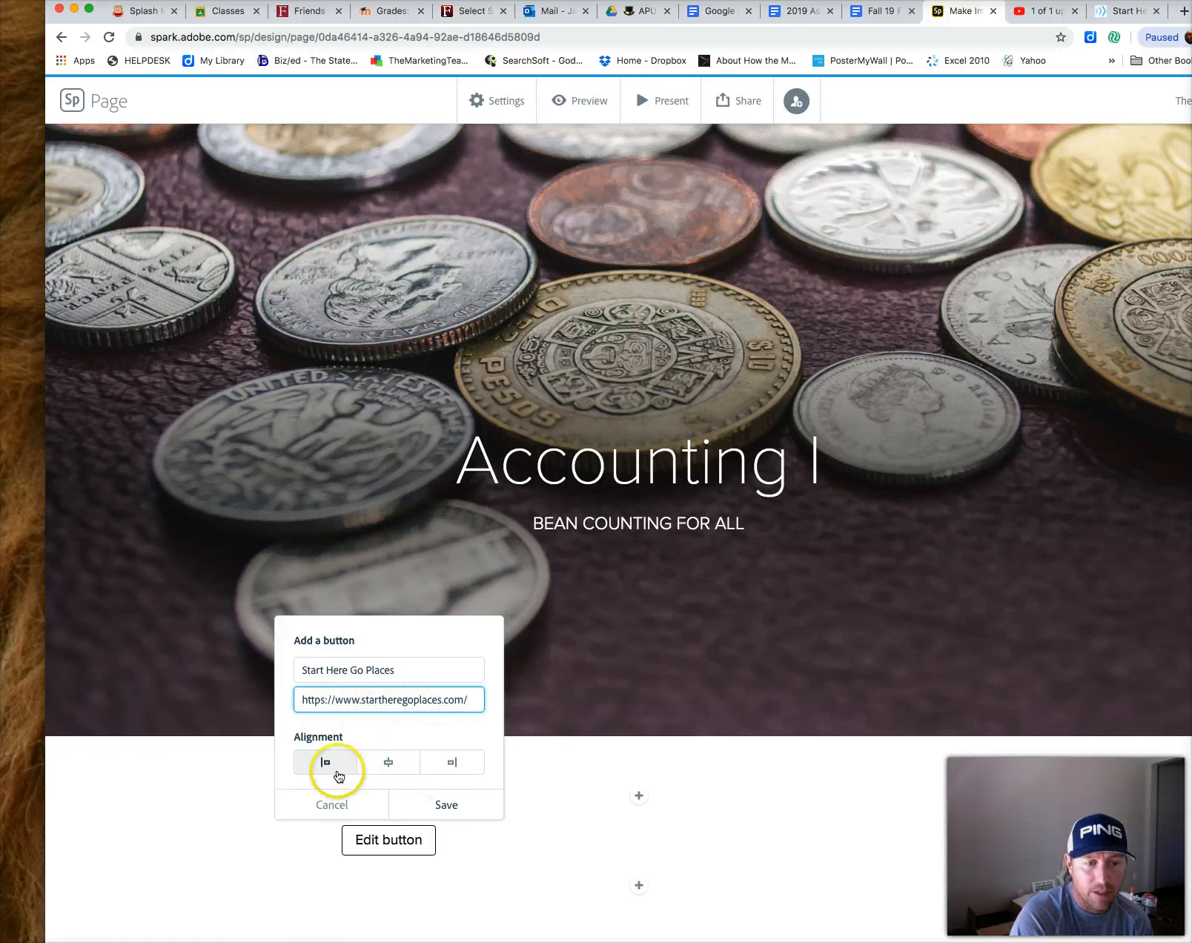
# Set the button's alignment to centre and save it
pyautogui.click(386, 766)
pyautogui.click(443, 769)
pyautogui.click(328, 765)
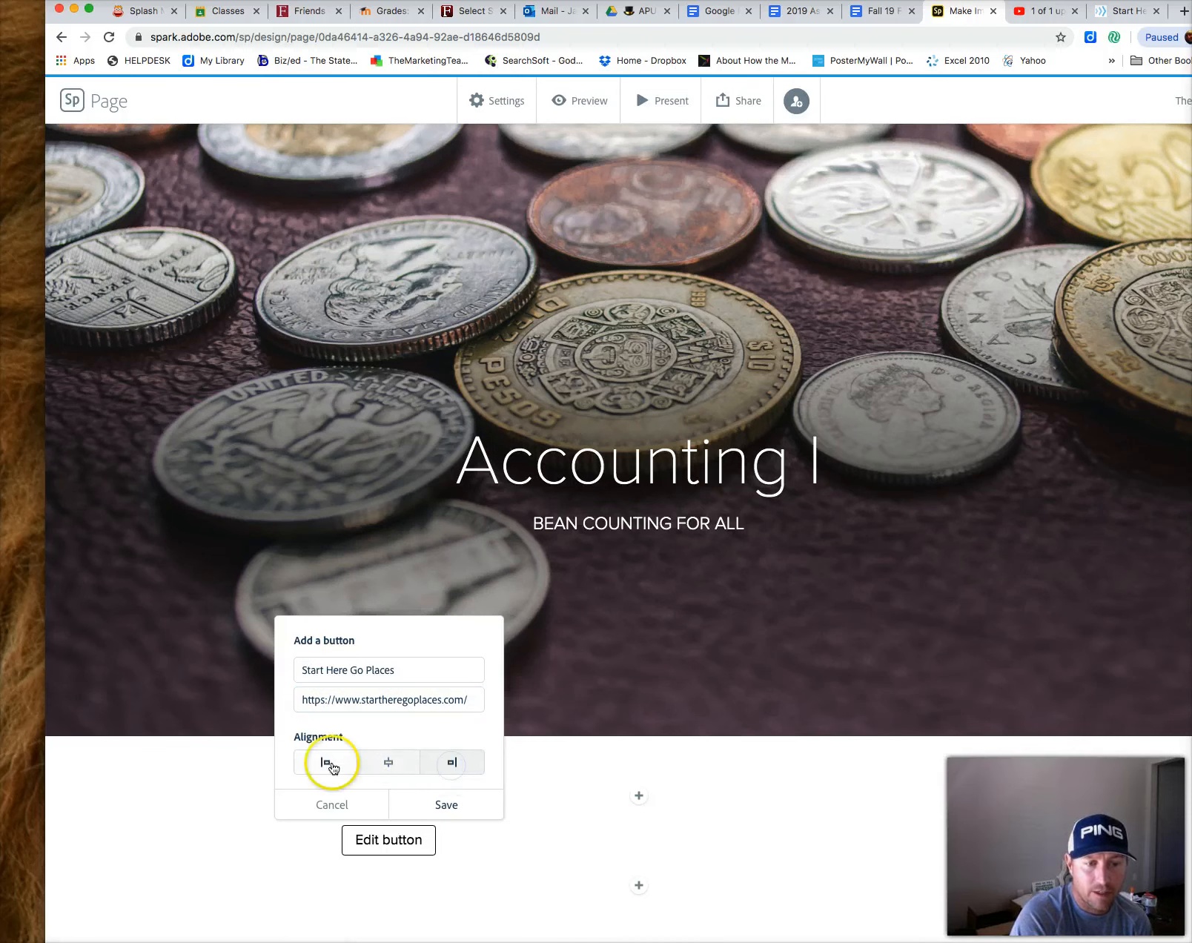
pyautogui.click(386, 769)
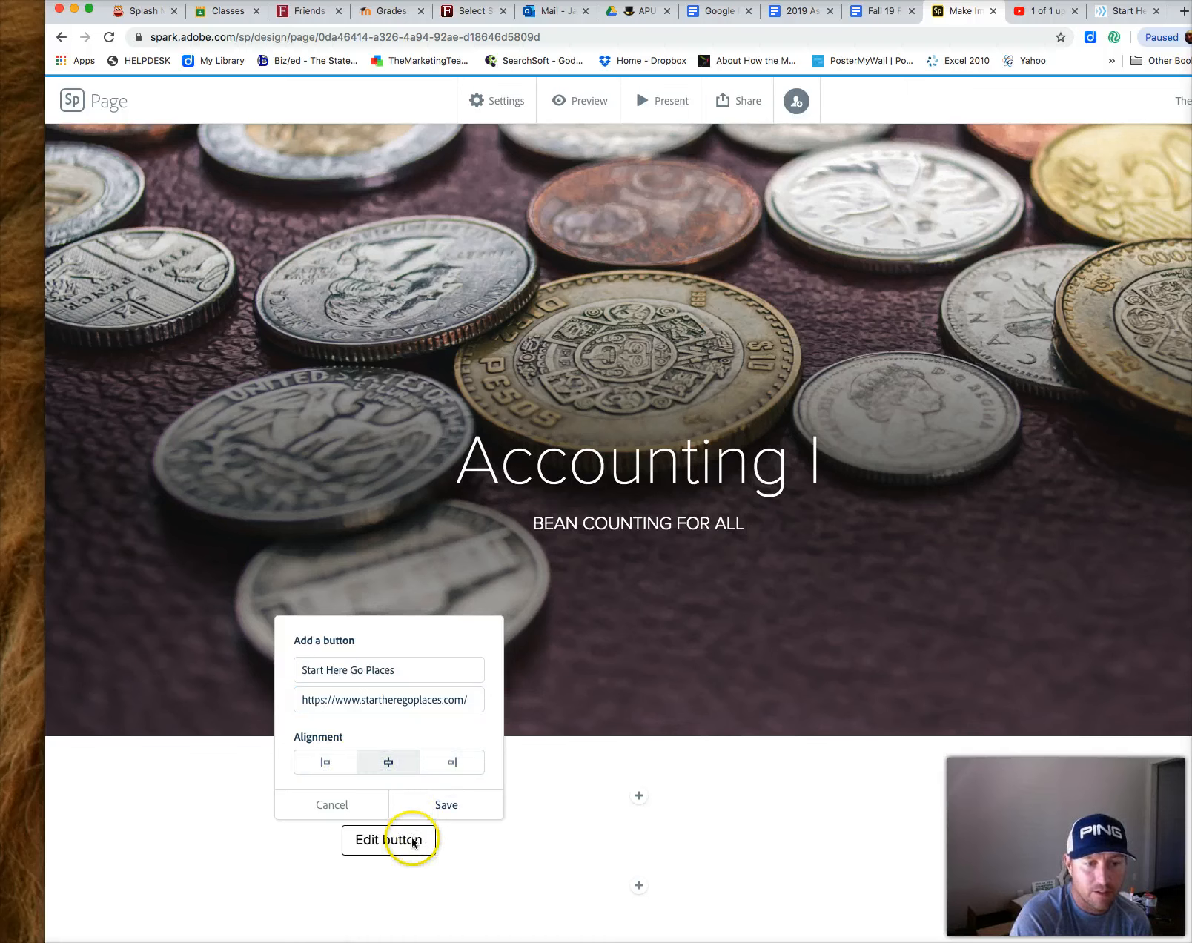
pyautogui.click(448, 809)
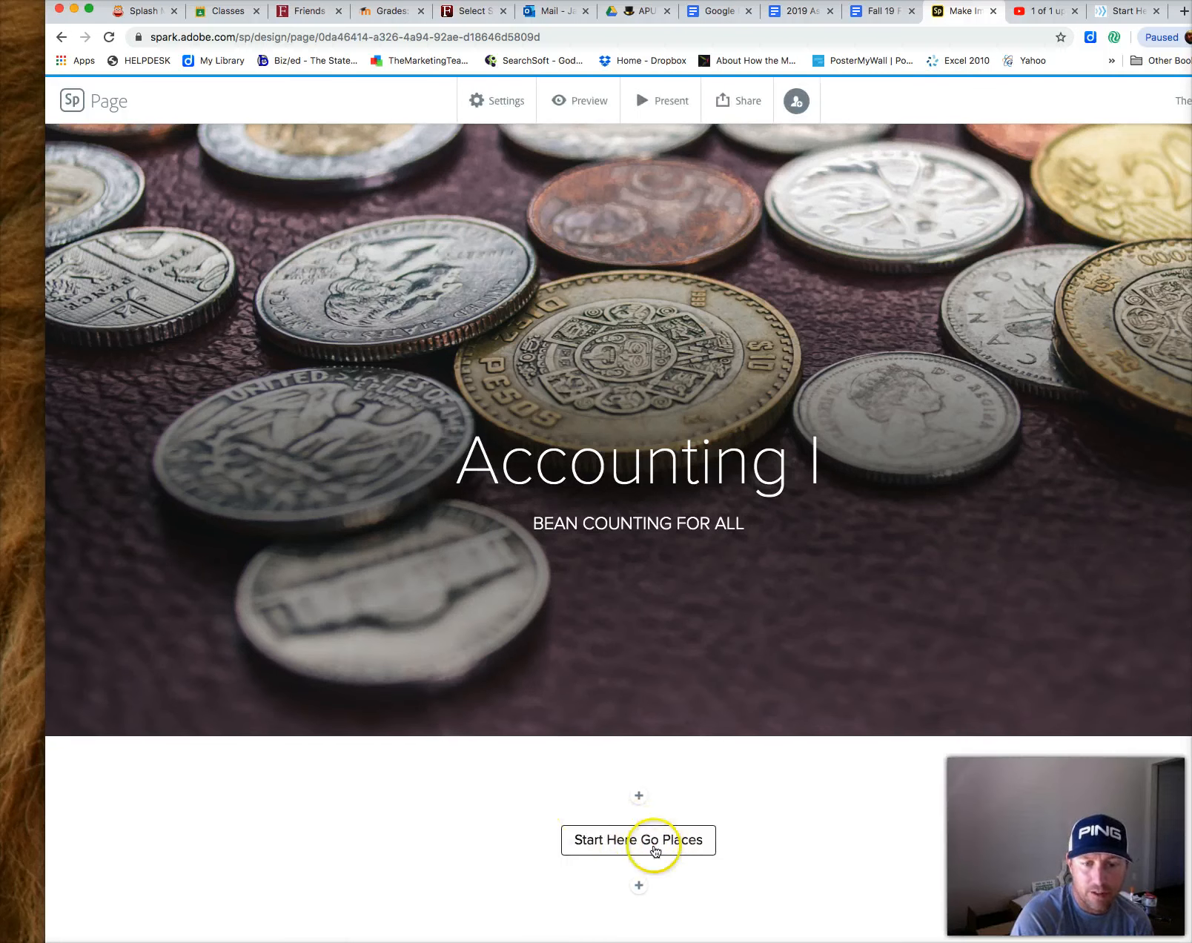
pyautogui.click(638, 885)
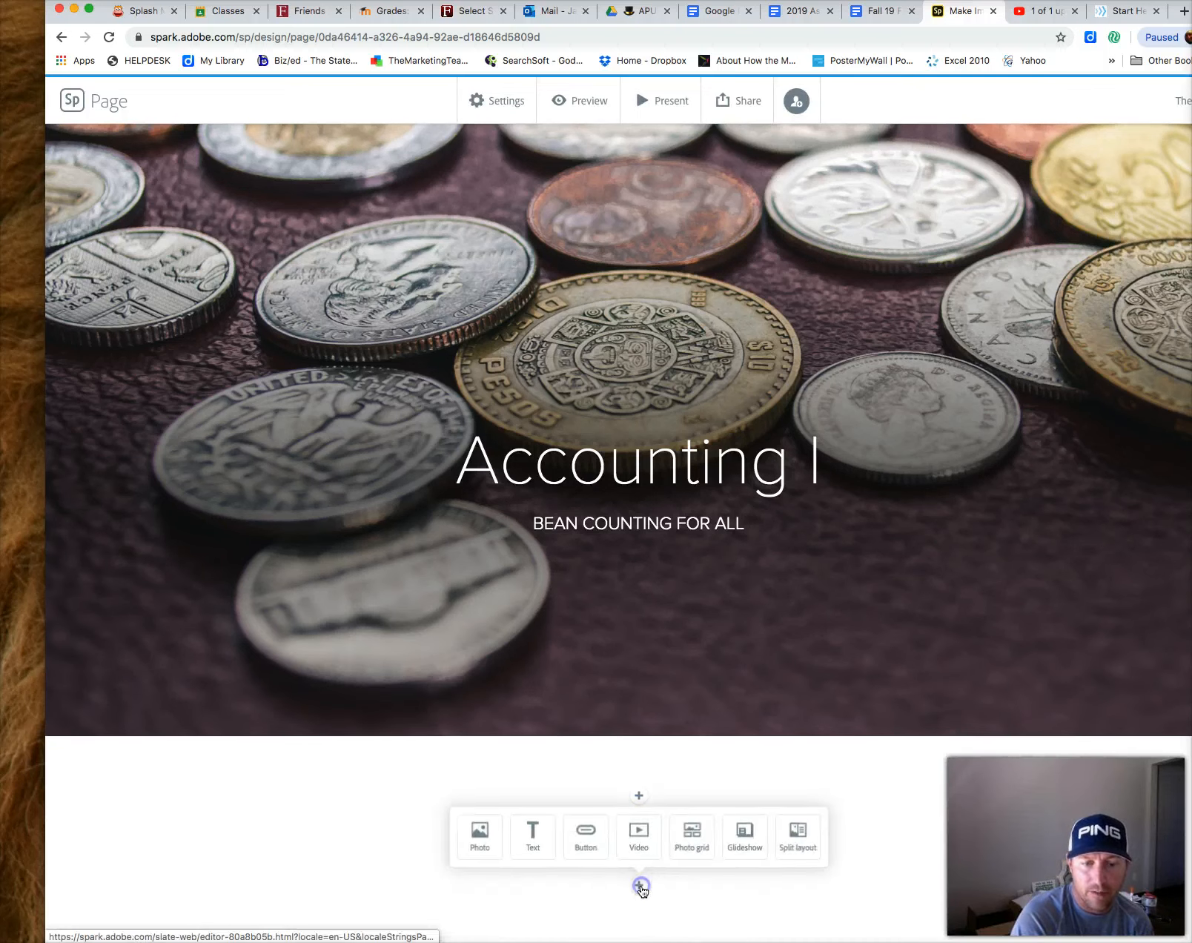
pyautogui.click(639, 837)
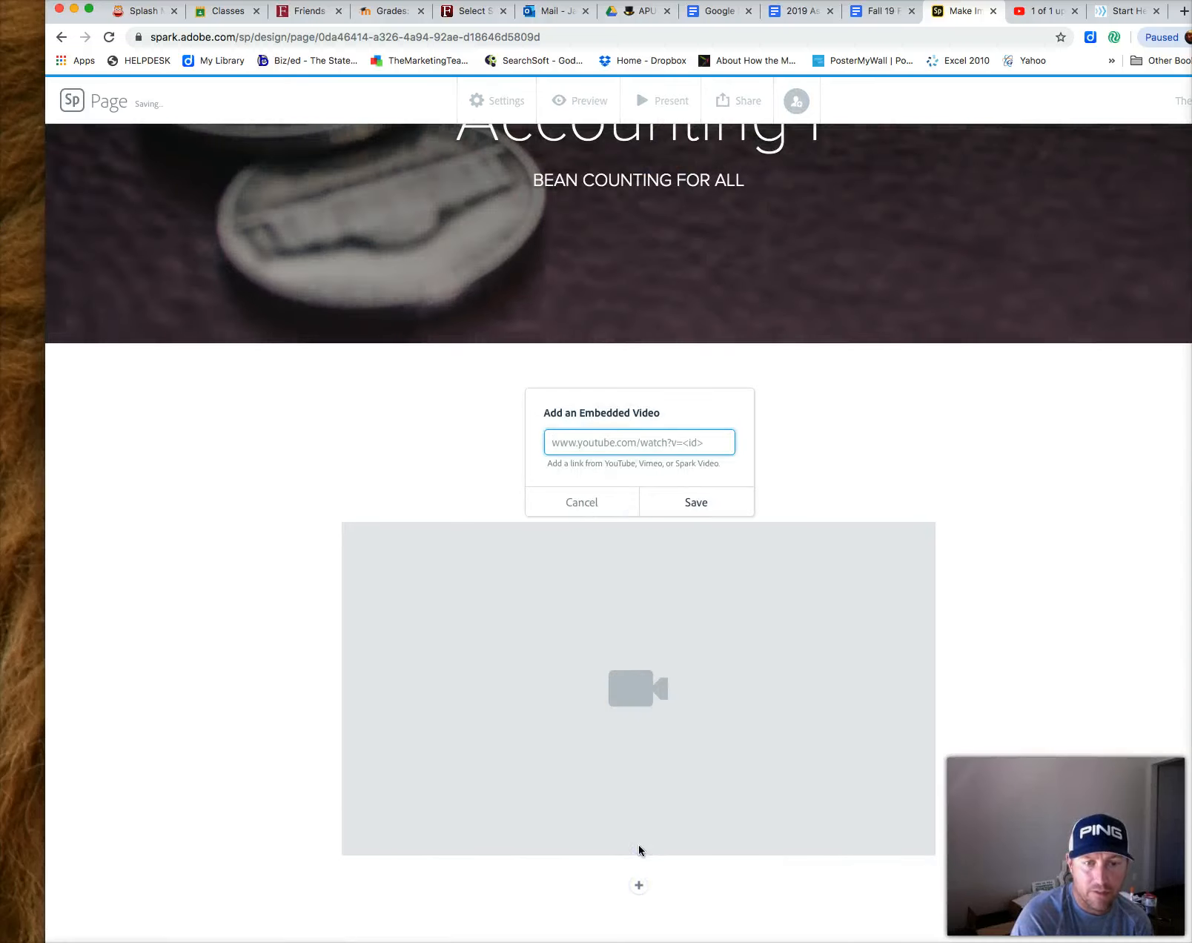
pyautogui.click(596, 440)
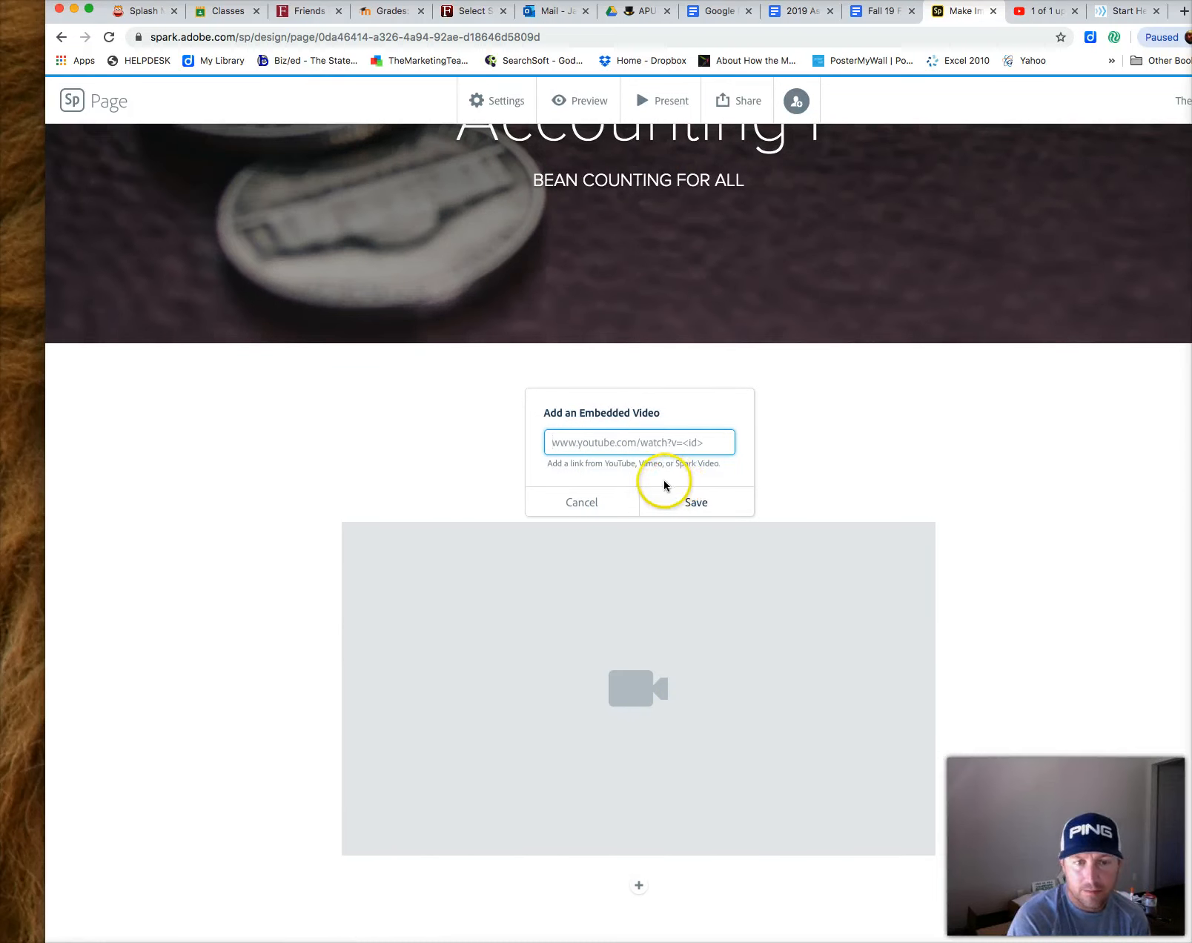
pyautogui.click(611, 501)
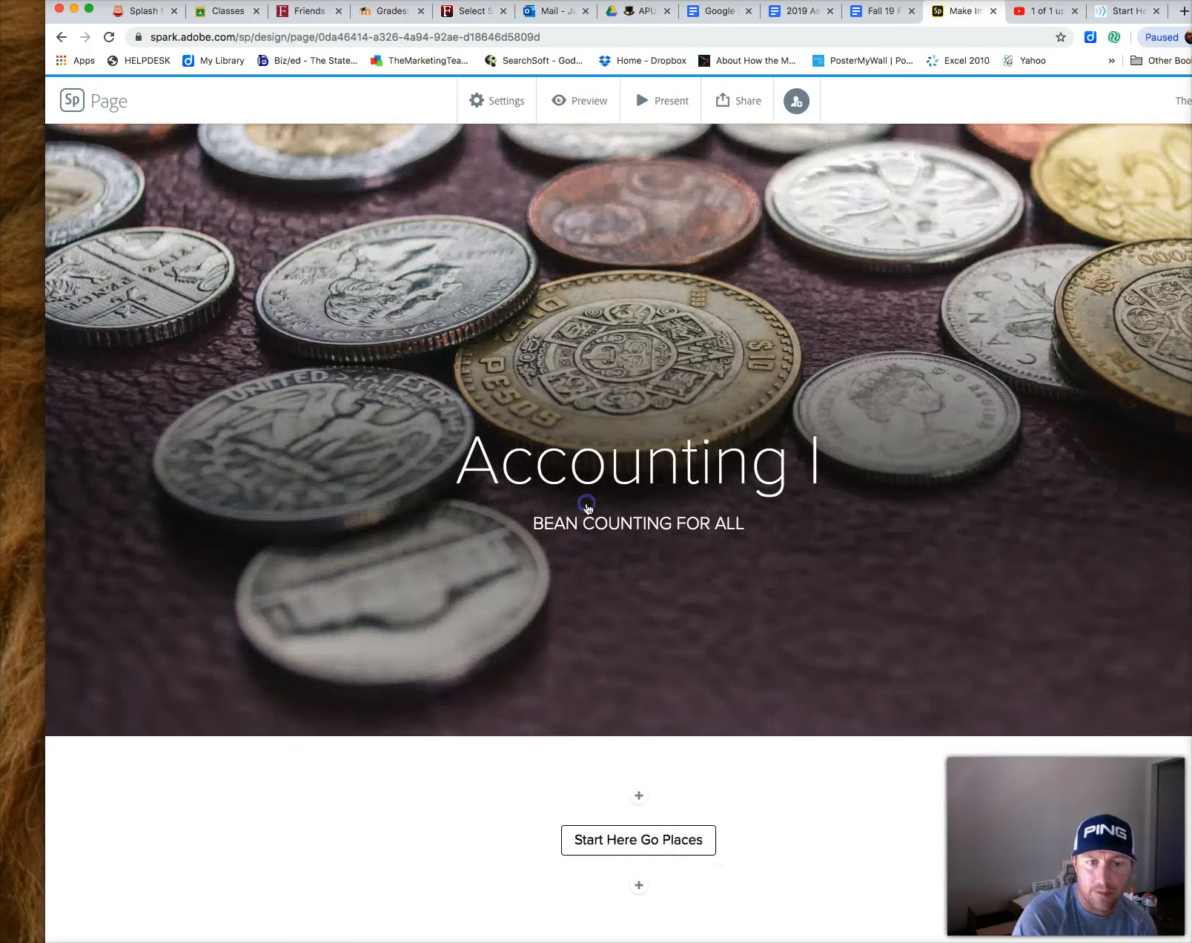
# Add a photo grid below the button with three 'Accounting' stock photos: tablet and phone, two businessmen, open magazine
pyautogui.click(659, 893)
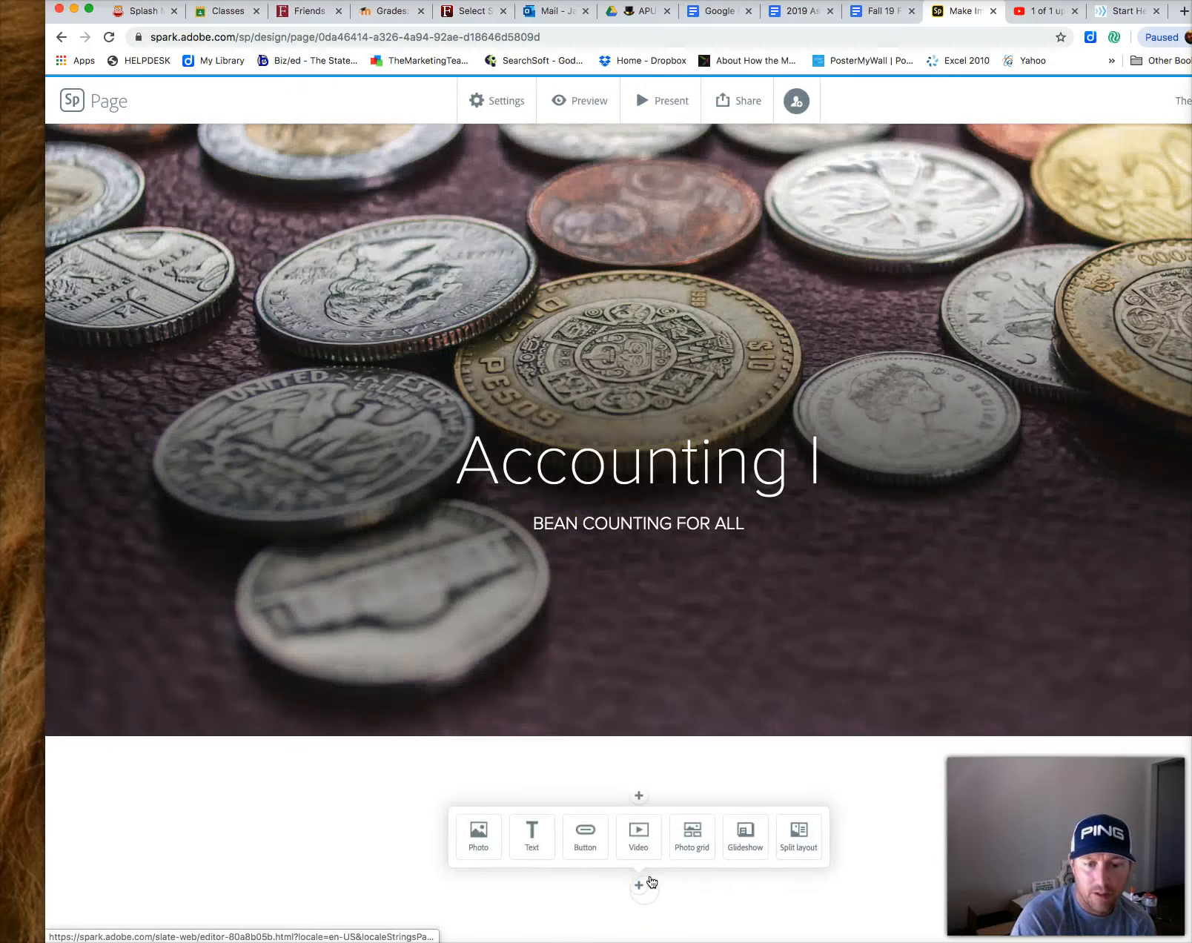
pyautogui.click(695, 848)
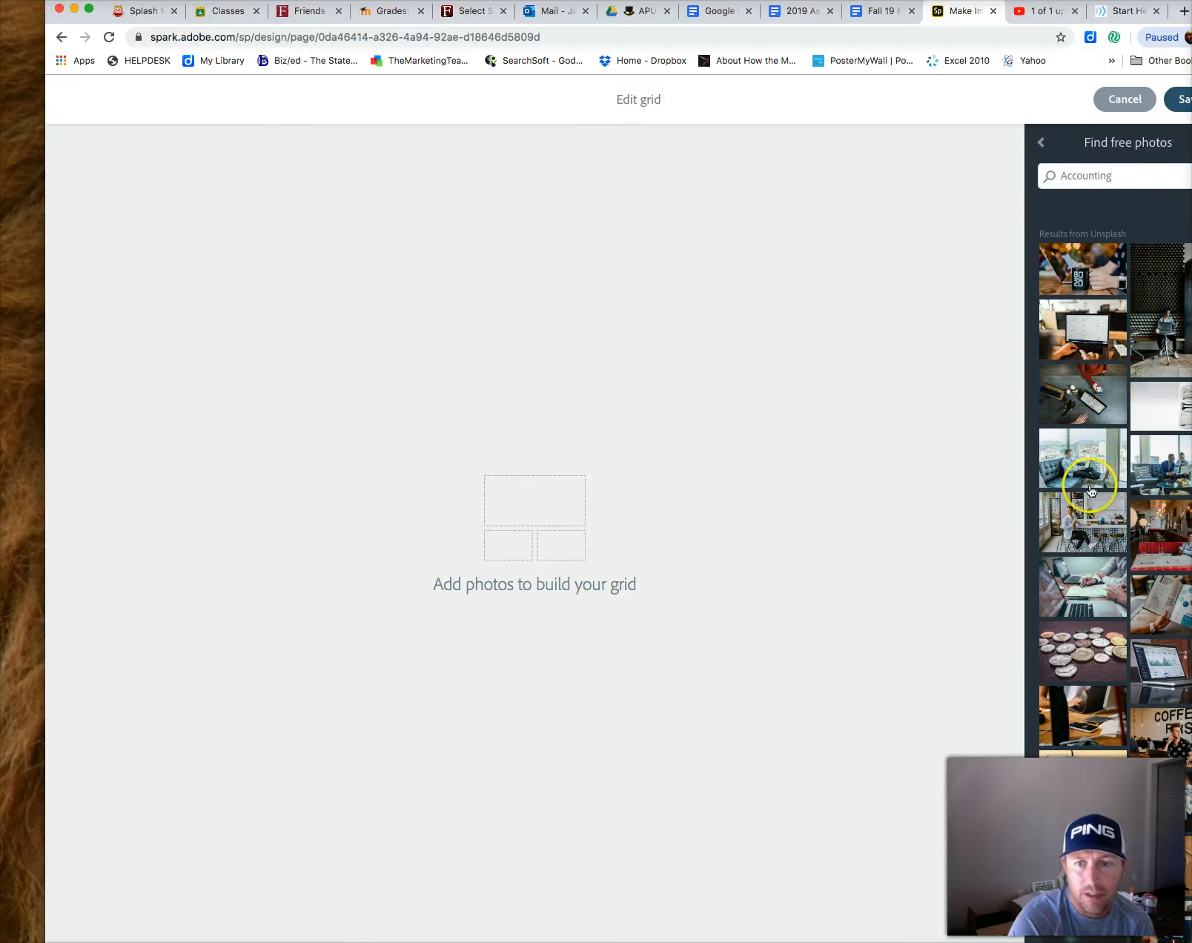
pyautogui.click(1109, 419)
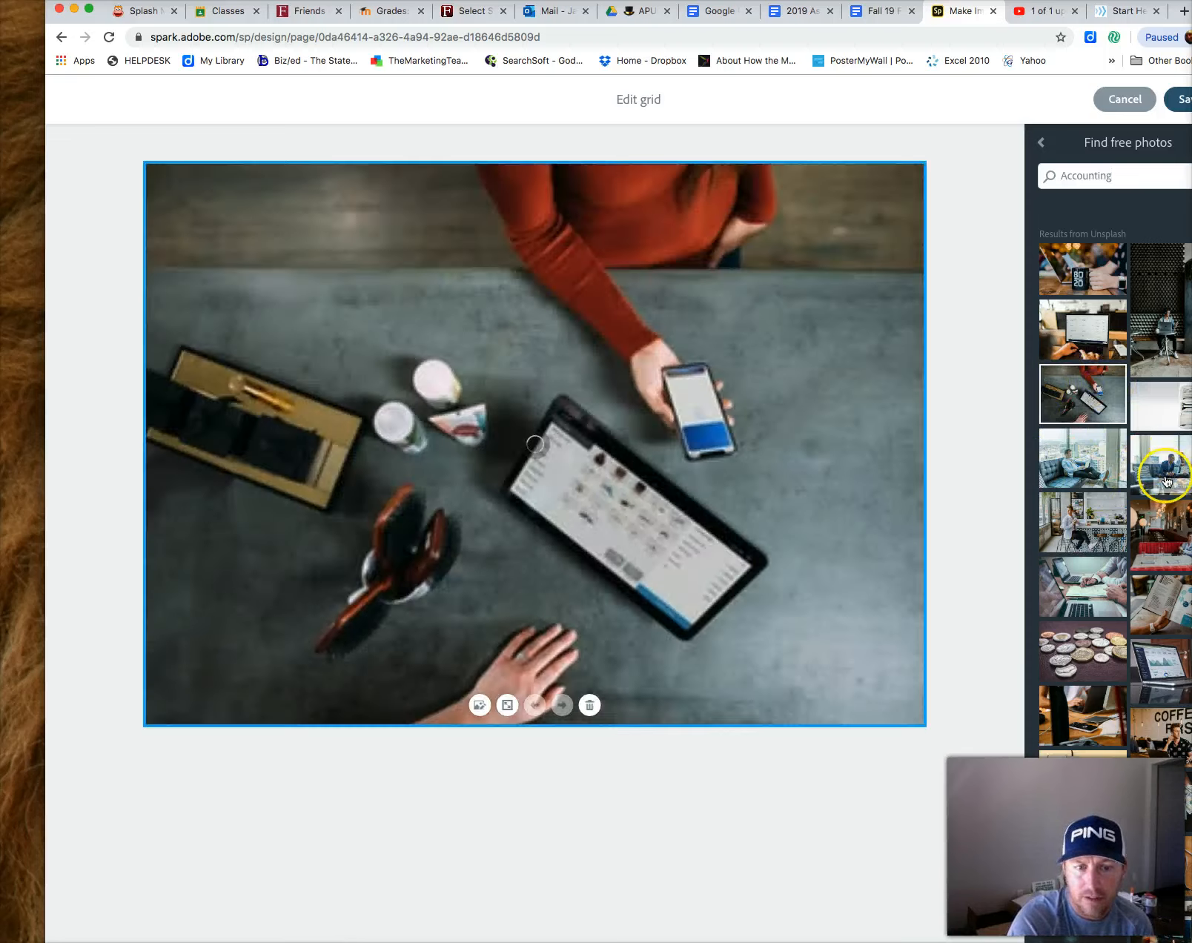
pyautogui.click(1165, 480)
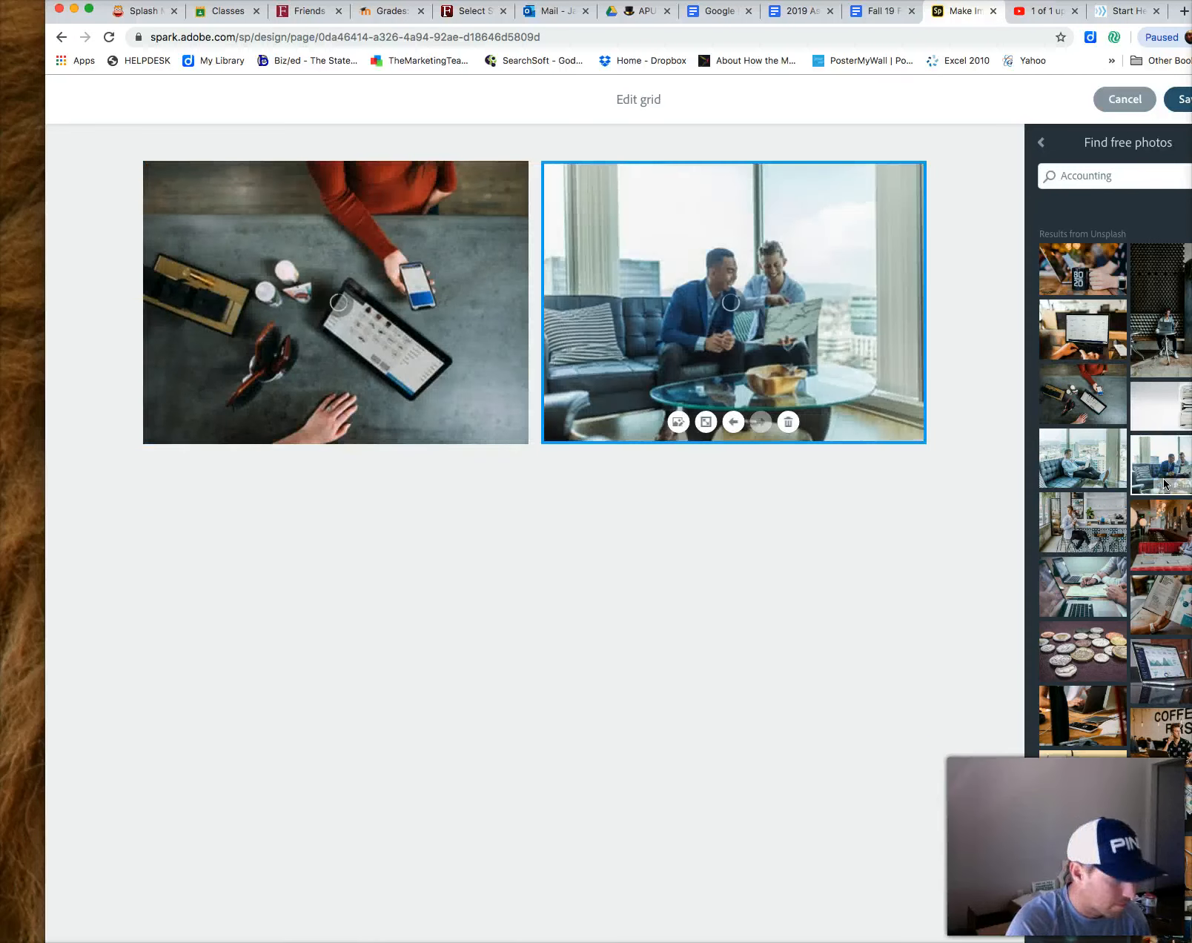
pyautogui.click(1154, 597)
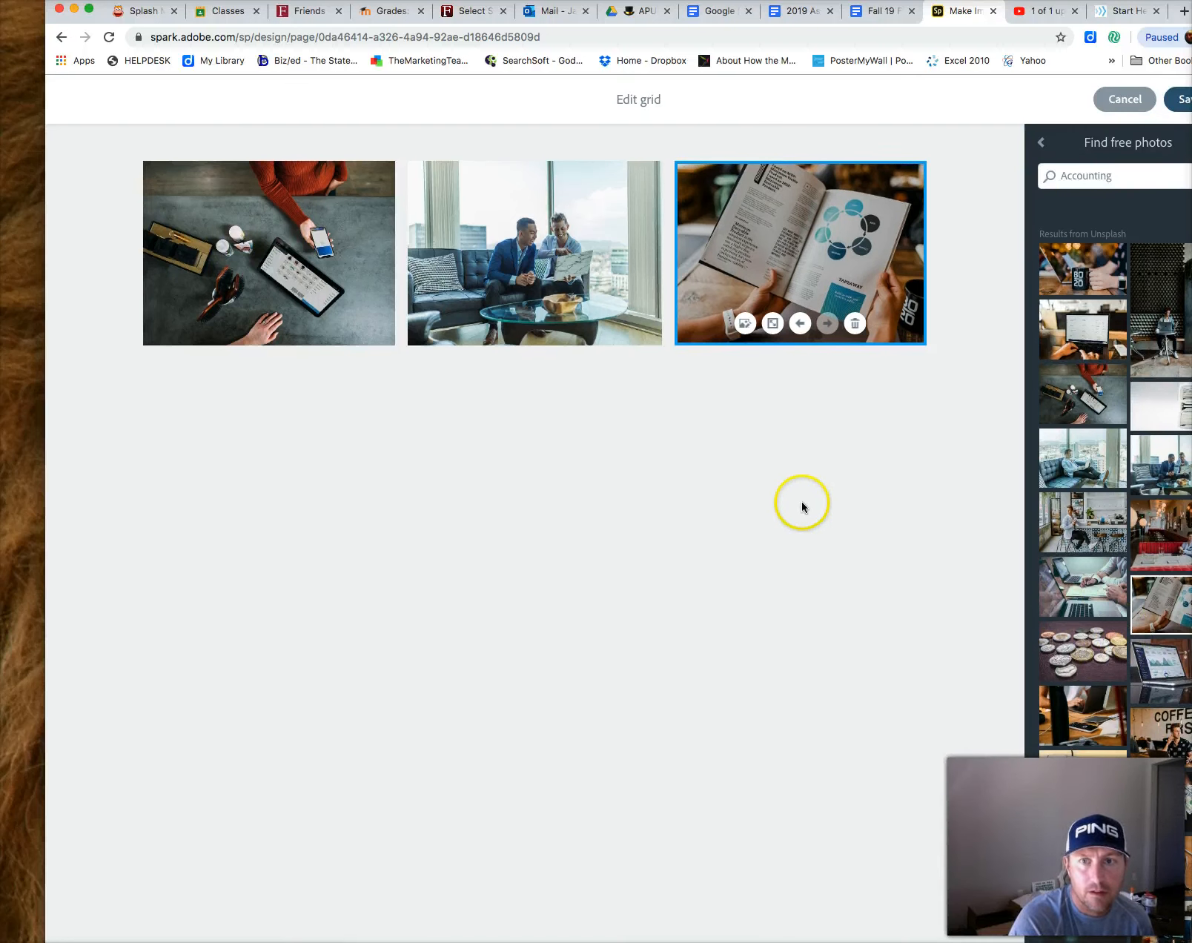
pyautogui.click(1169, 101)
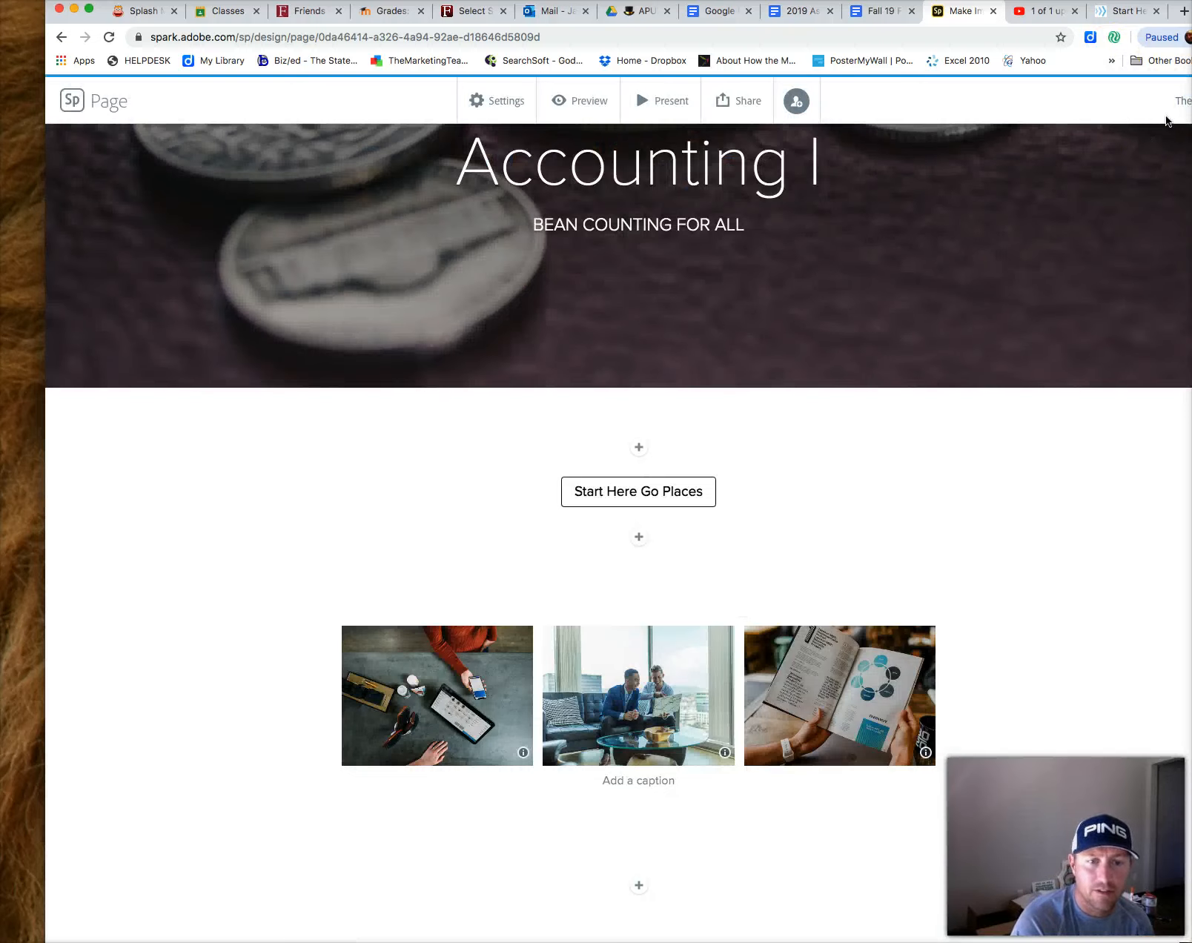
pyautogui.click(631, 782)
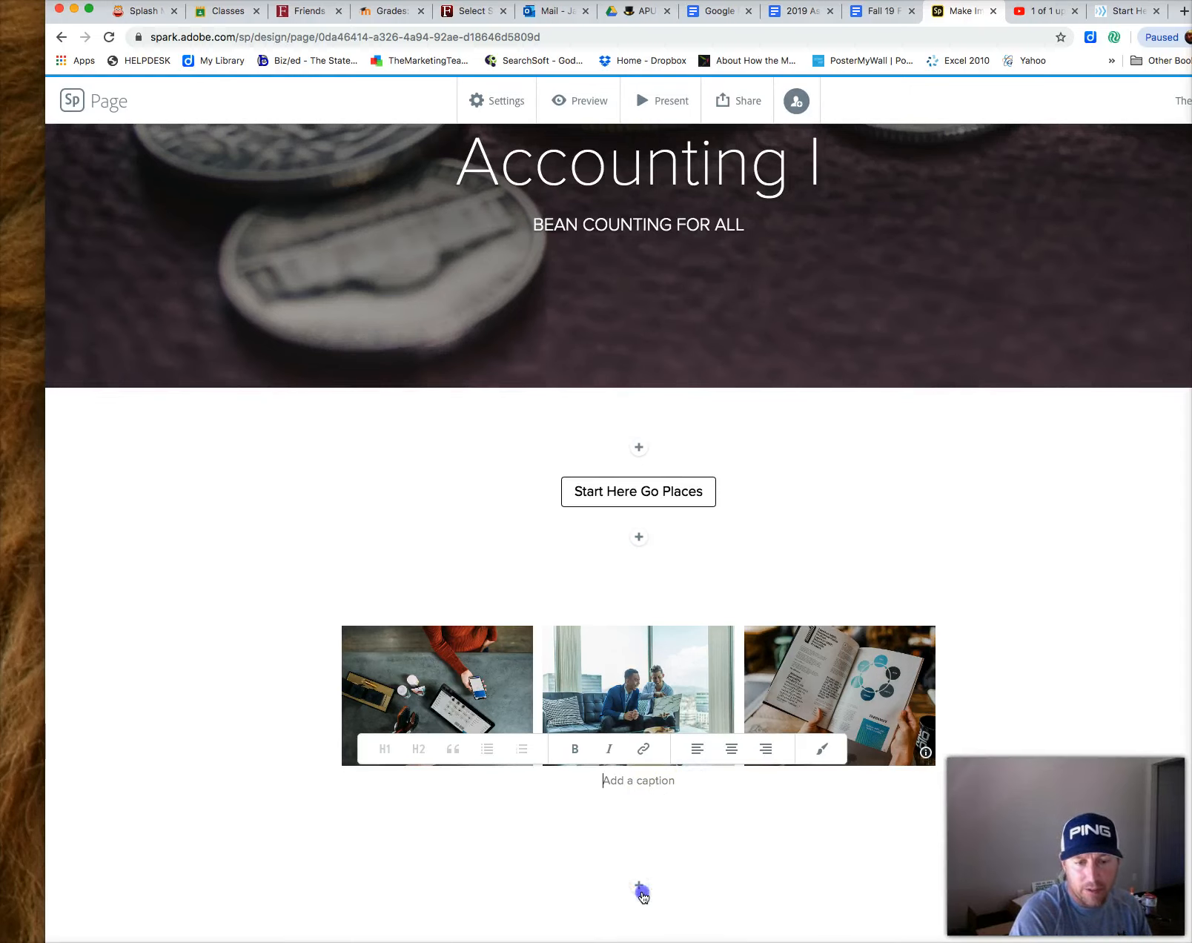
pyautogui.click(642, 892)
pyautogui.click(747, 851)
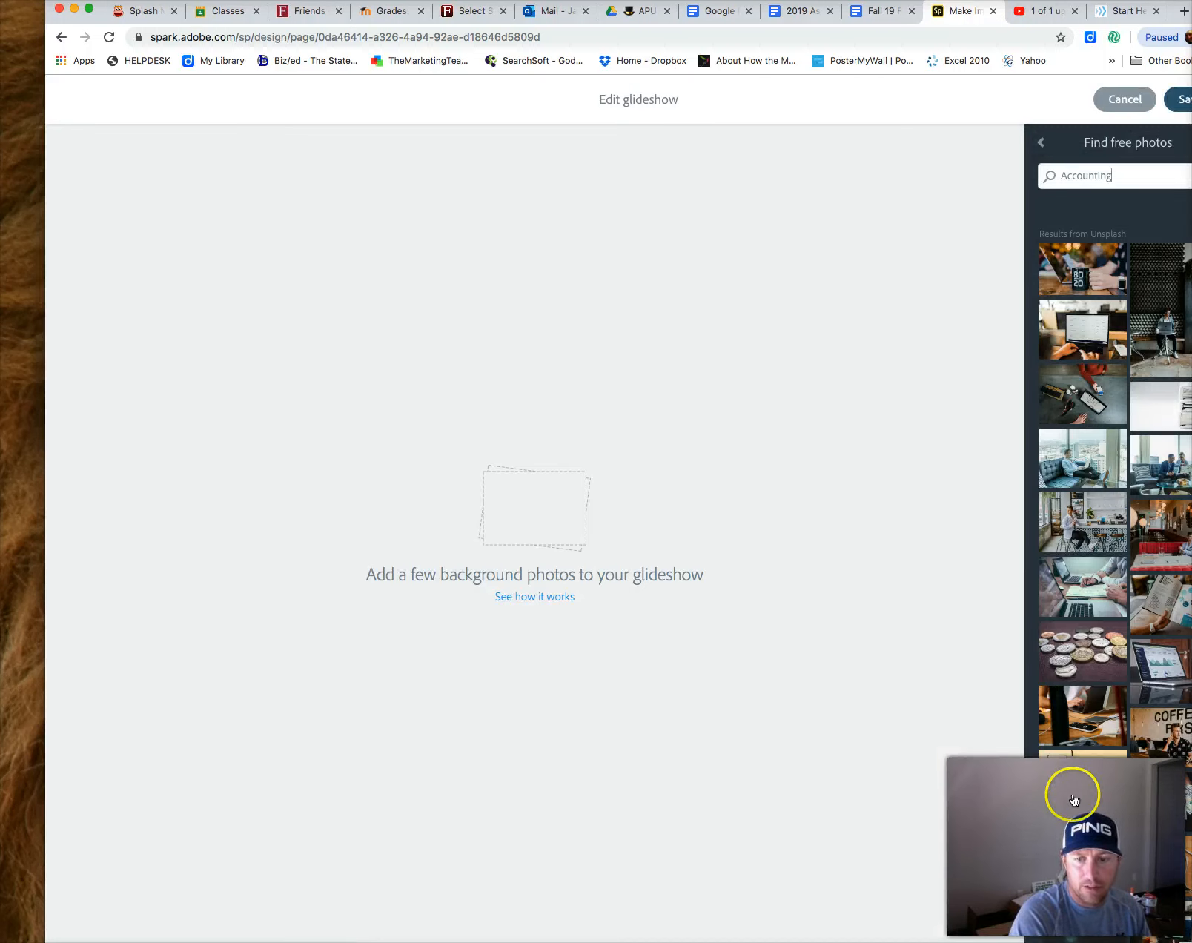
pyautogui.scroll(-6, 1093, 794)
pyautogui.scroll(-4, 1094, 803)
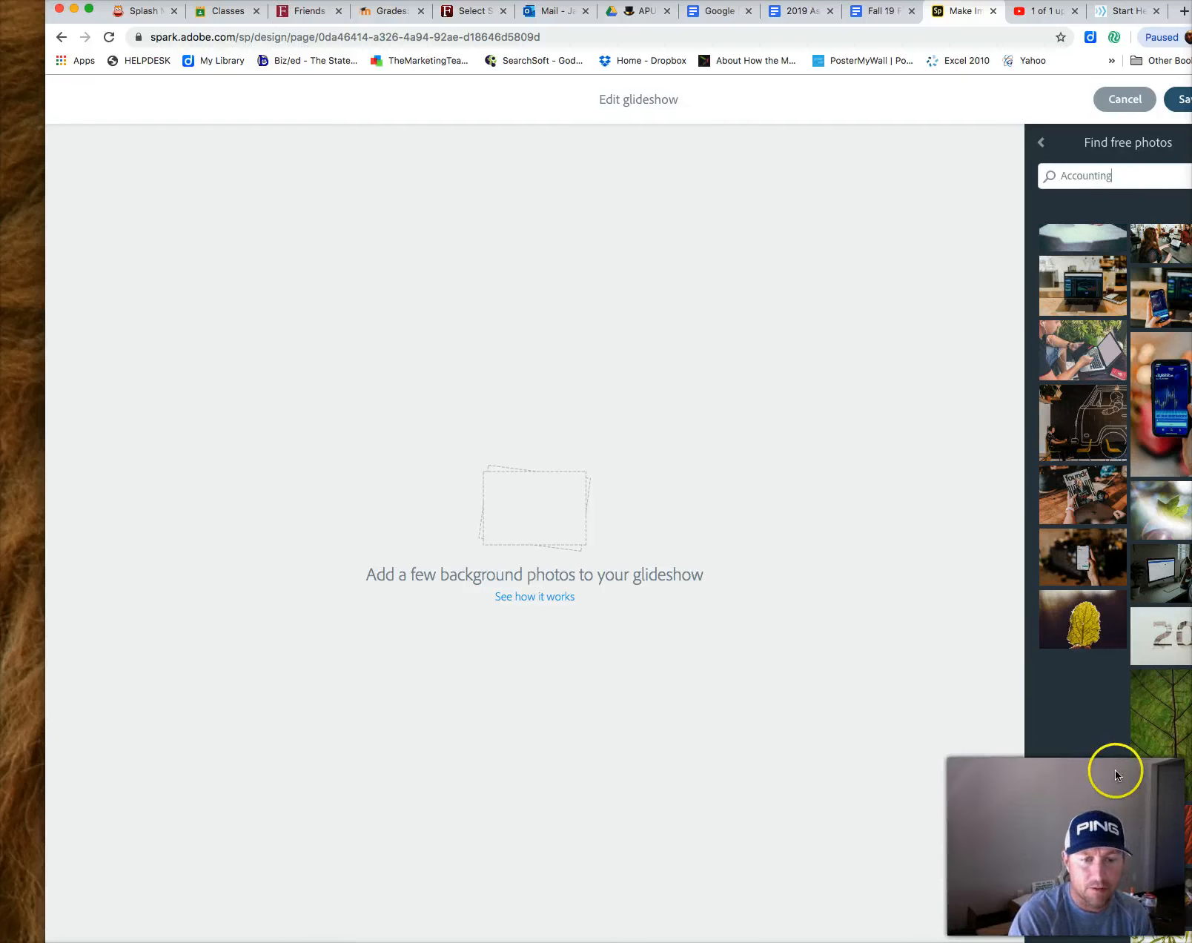
pyautogui.click(542, 598)
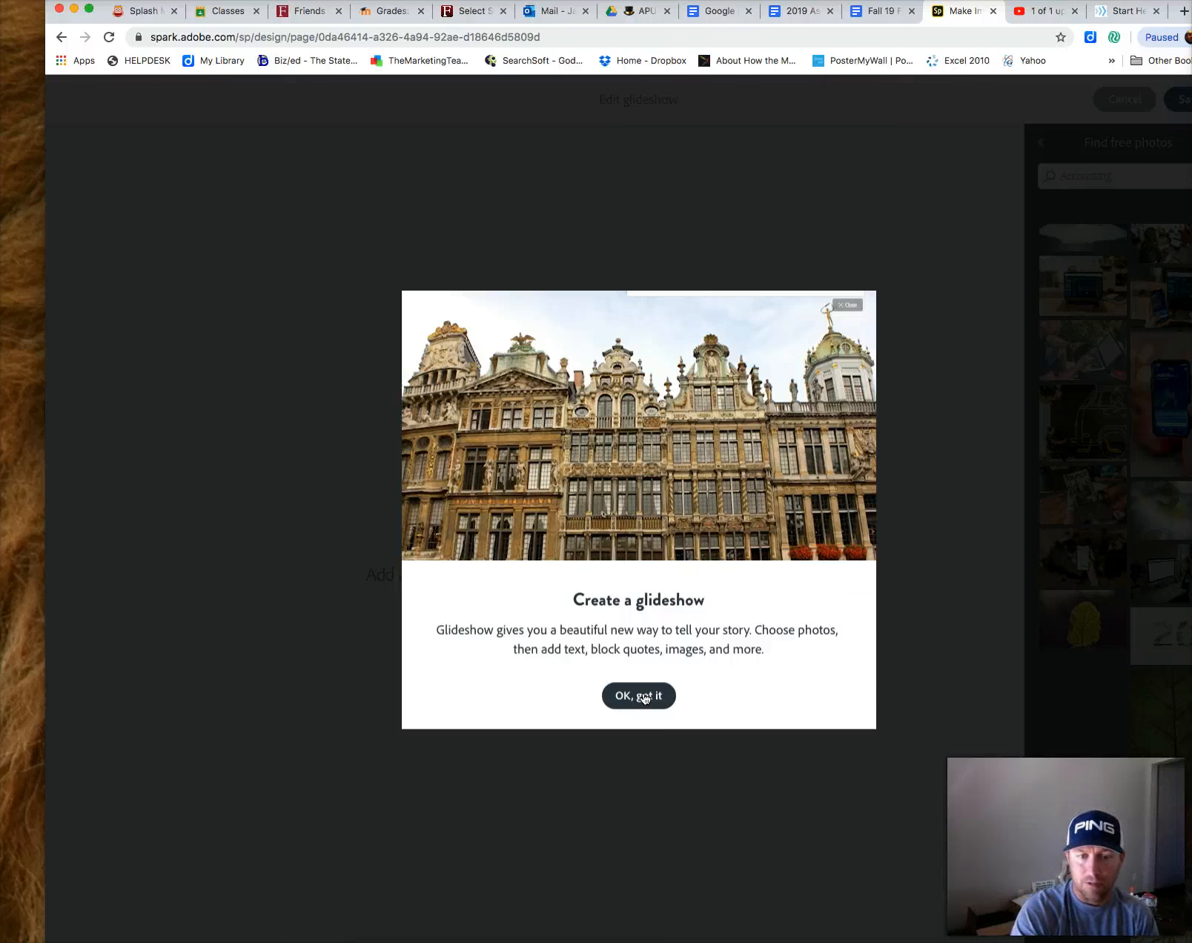
pyautogui.click(647, 704)
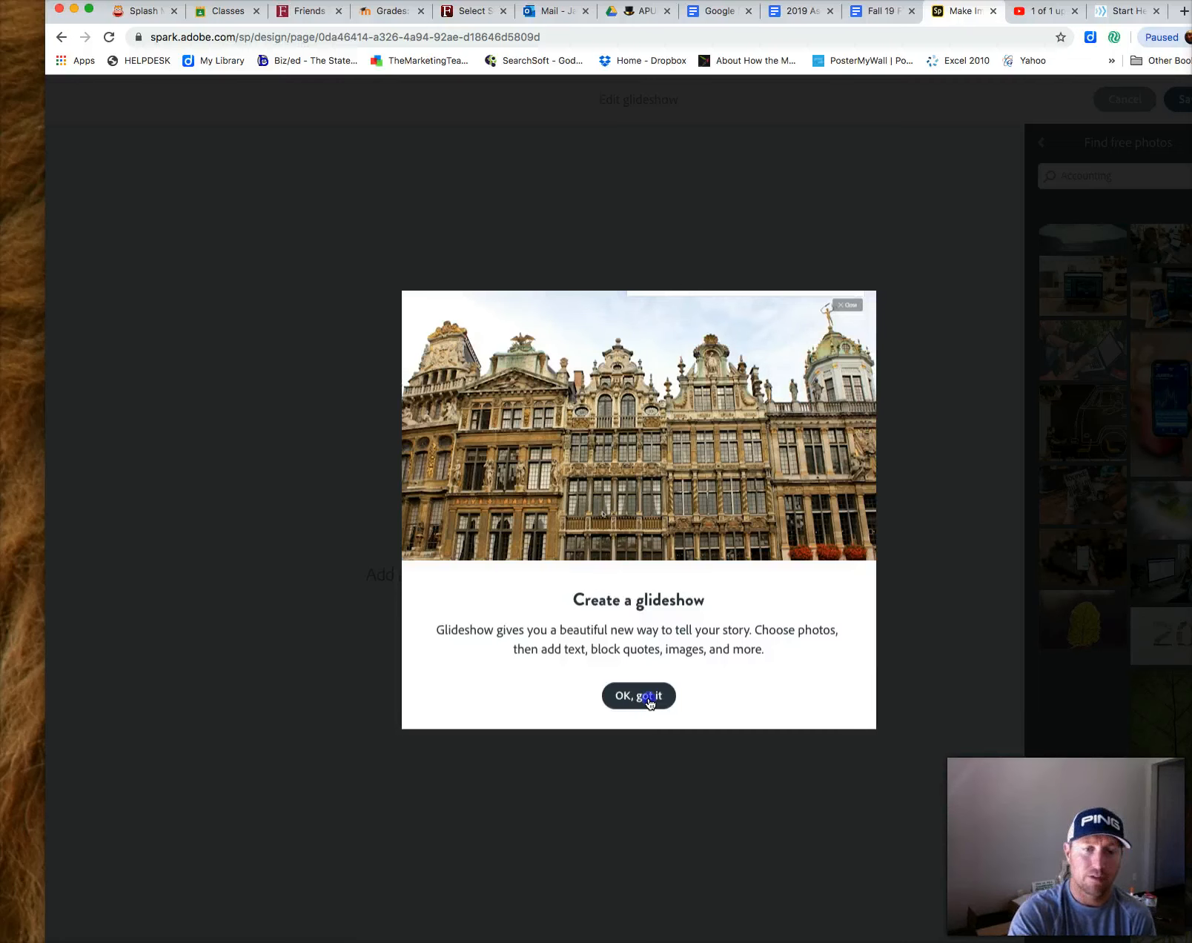
pyautogui.click(649, 700)
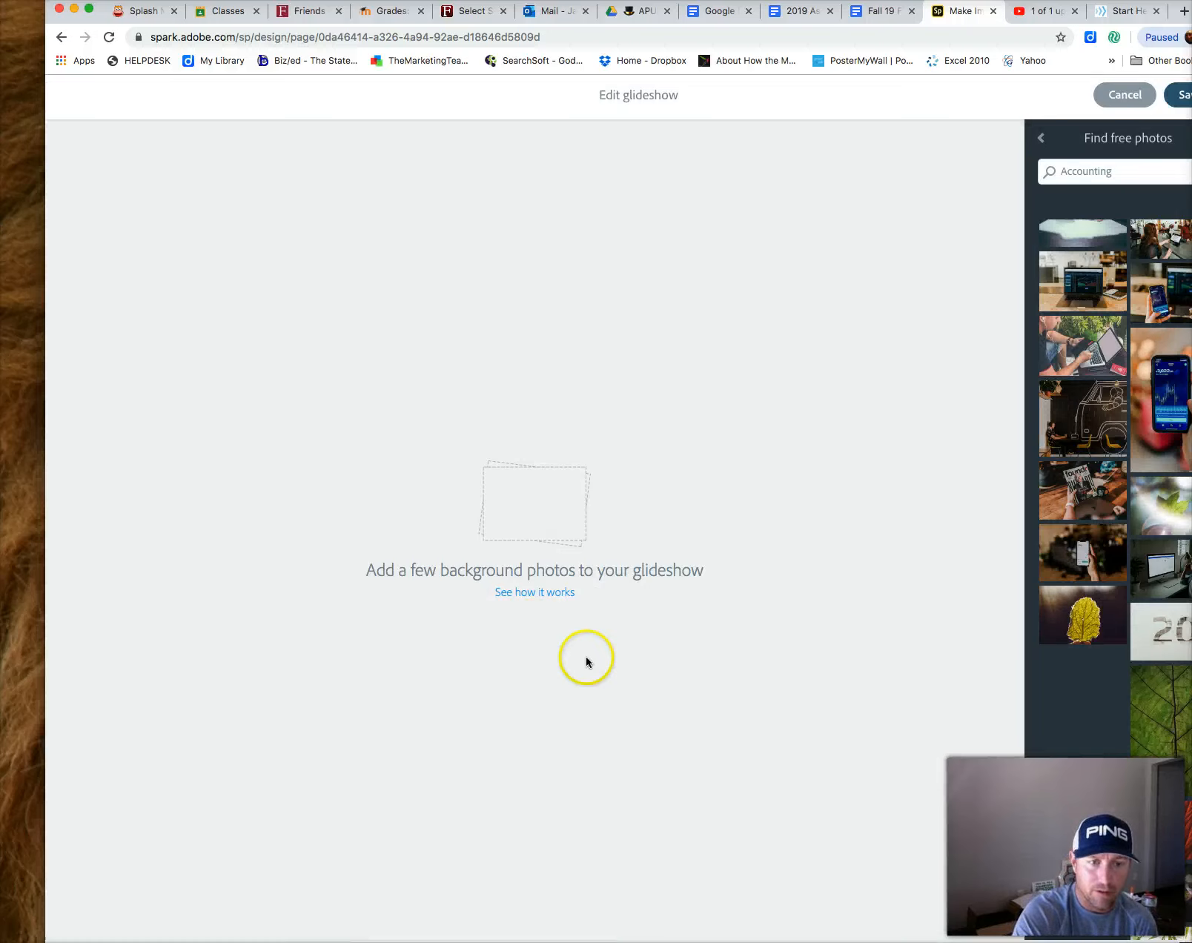
pyautogui.hscroll(-5, 586, 658)
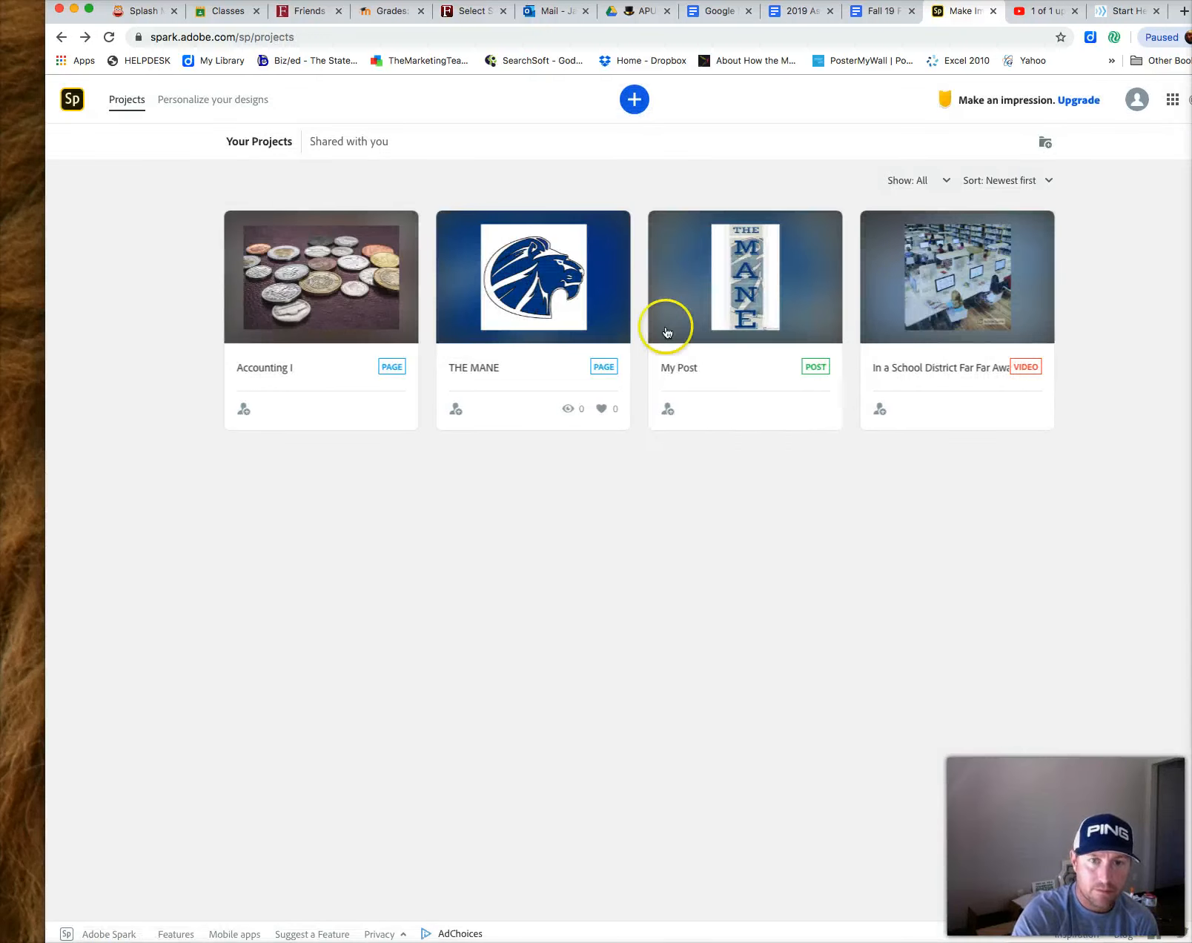
pyautogui.click(346, 259)
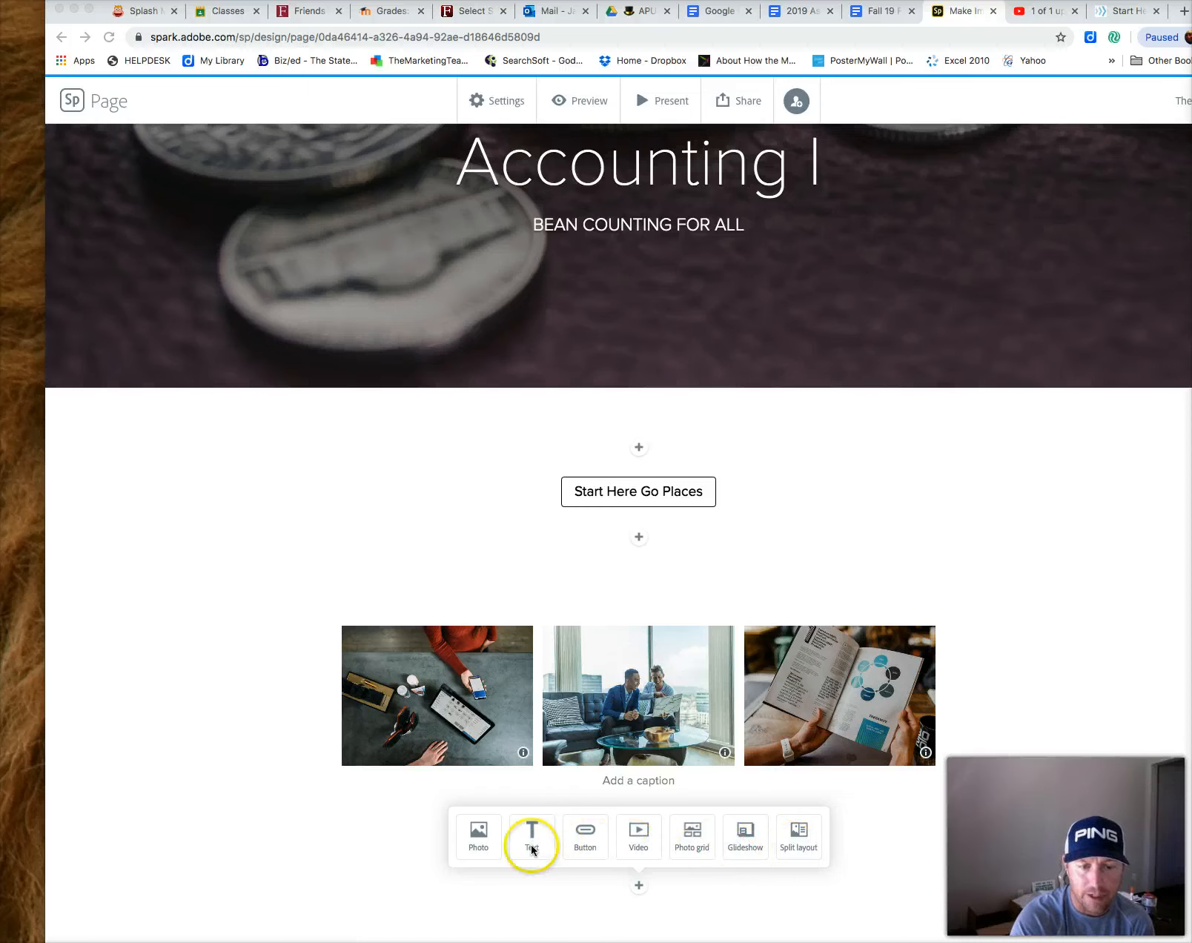
# Add a split layout section below the photo grid
pyautogui.click(804, 850)
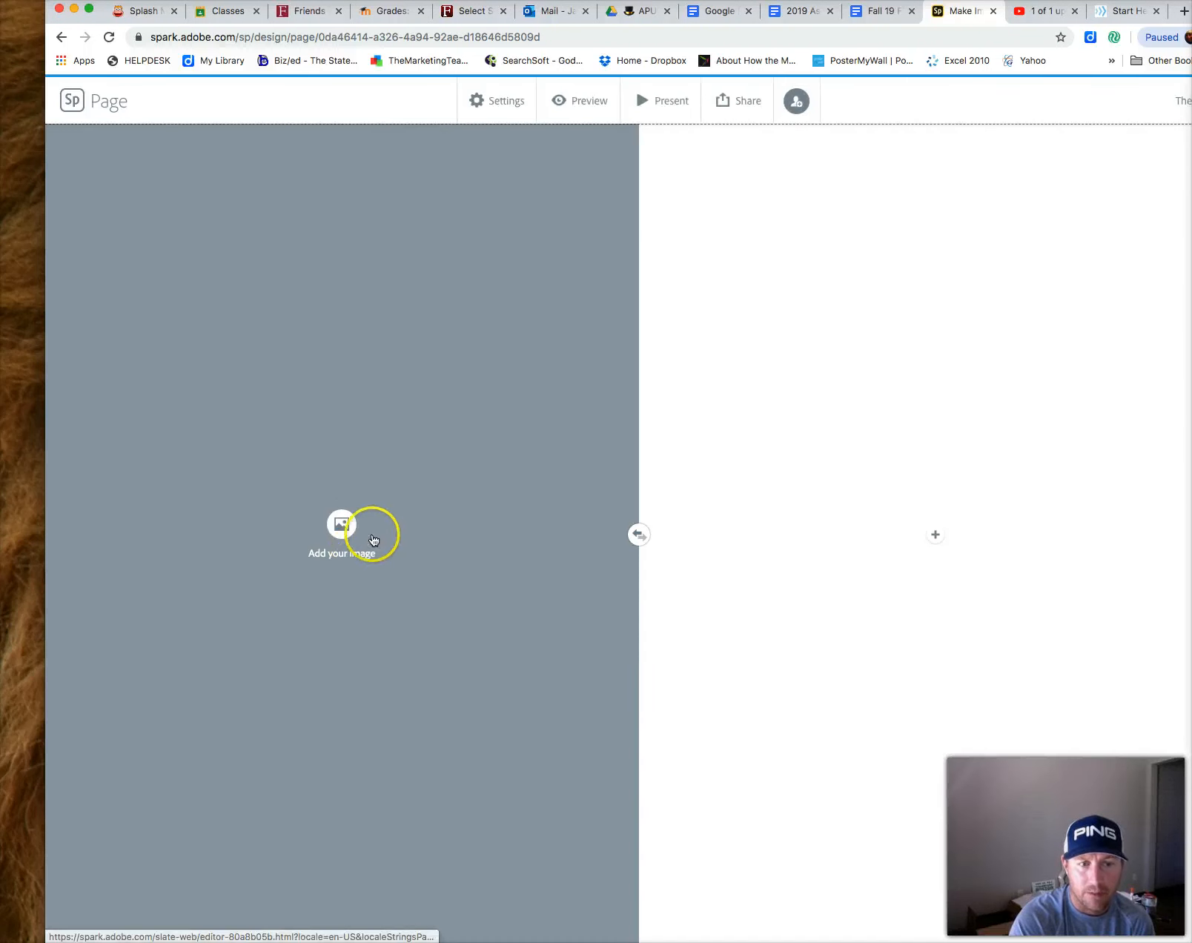
pyautogui.moveTo(938, 543)
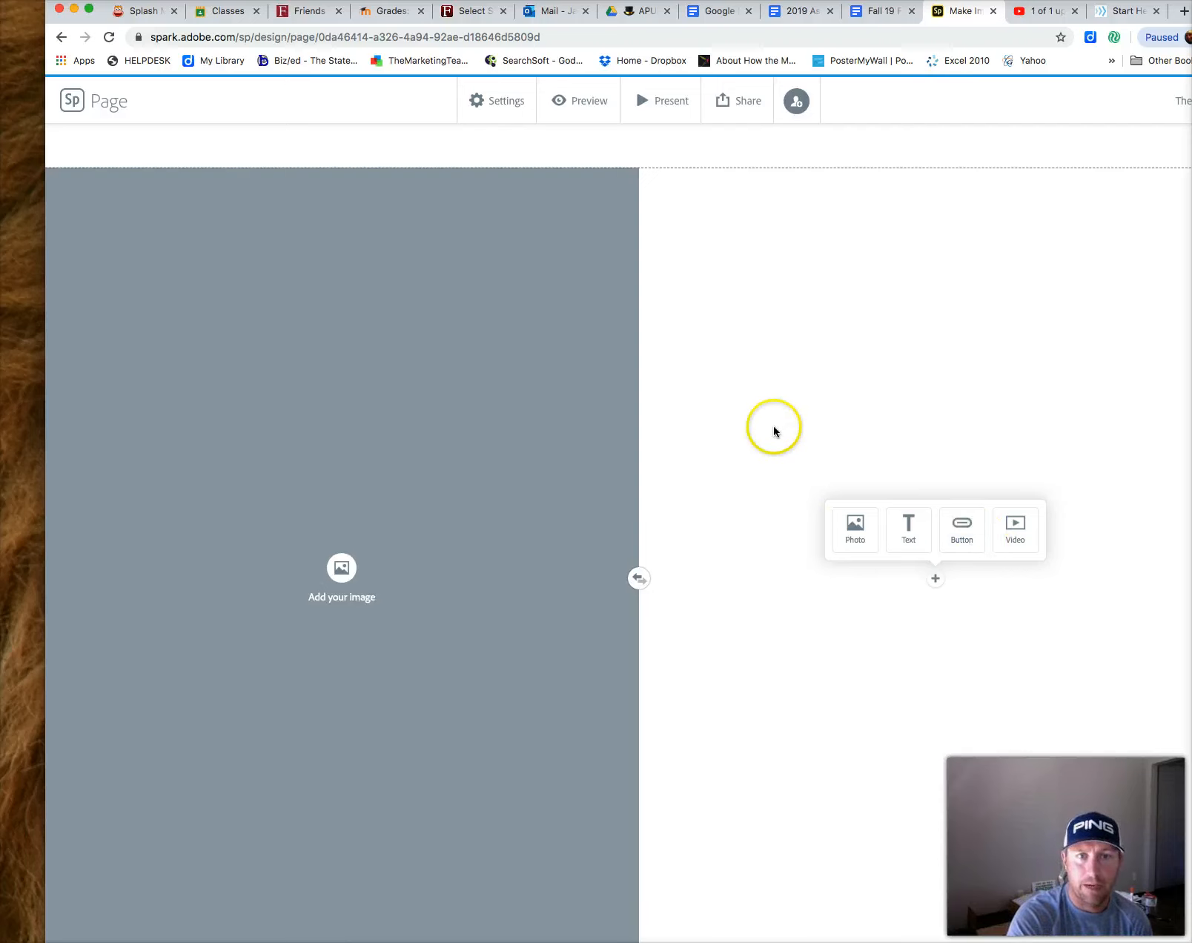
pyautogui.scroll(-2, 760, 434)
pyautogui.scroll(10, 756, 434)
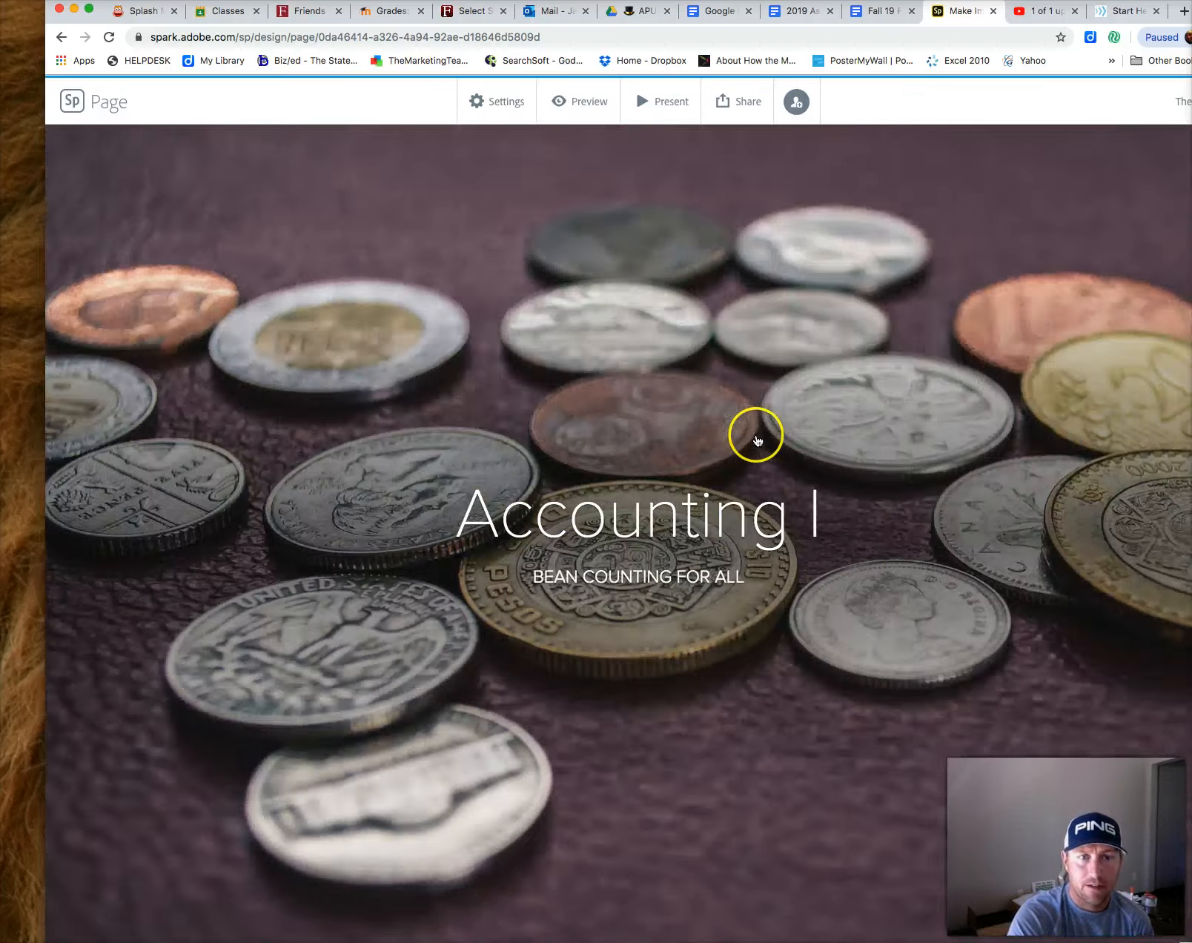
pyautogui.scroll(-15, 757, 441)
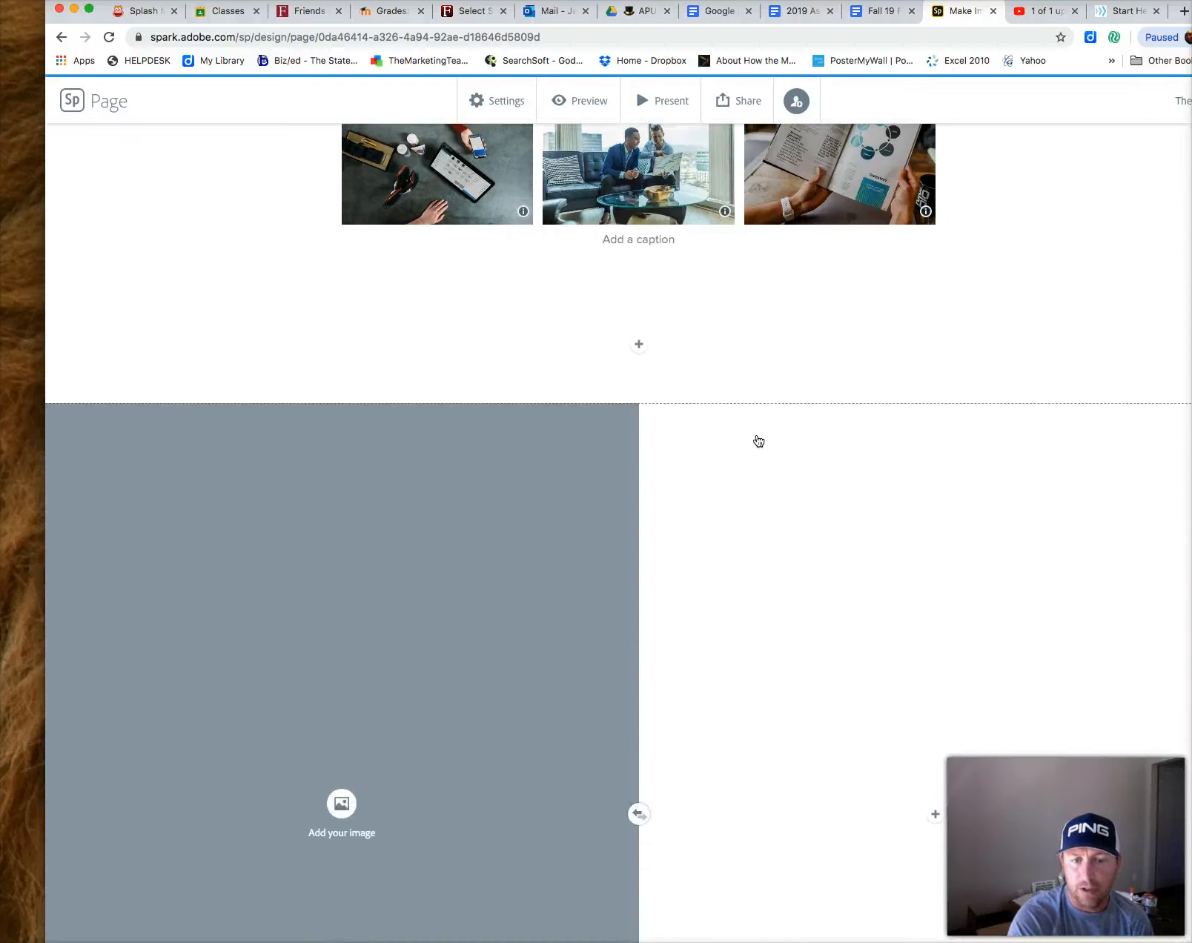
pyautogui.scroll(-4, 758, 441)
pyautogui.scroll(12, 758, 439)
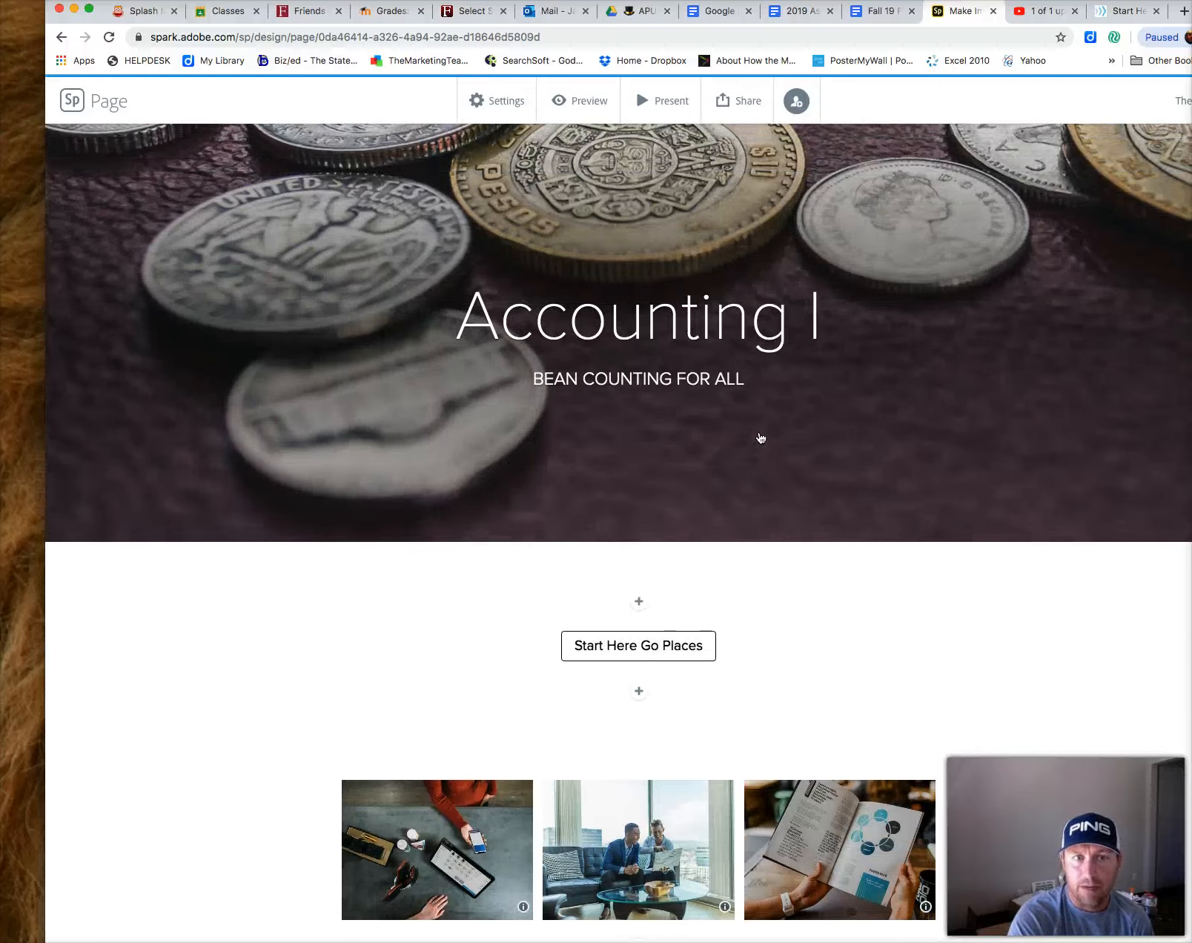
pyautogui.scroll(5, 760, 437)
pyautogui.click(757, 436)
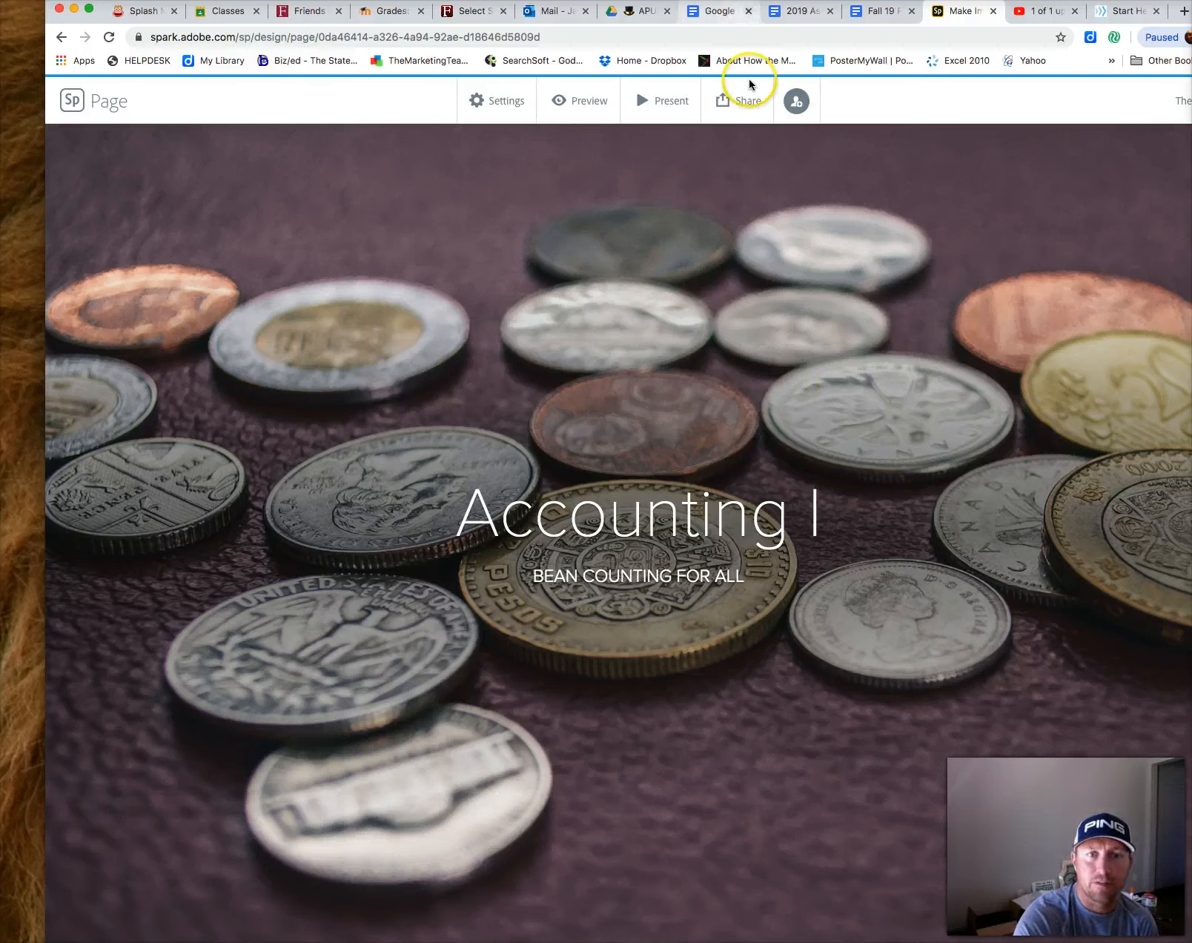
# Publish the page in the Education category with the author name shown, and copy its shareable link
pyautogui.click(736, 107)
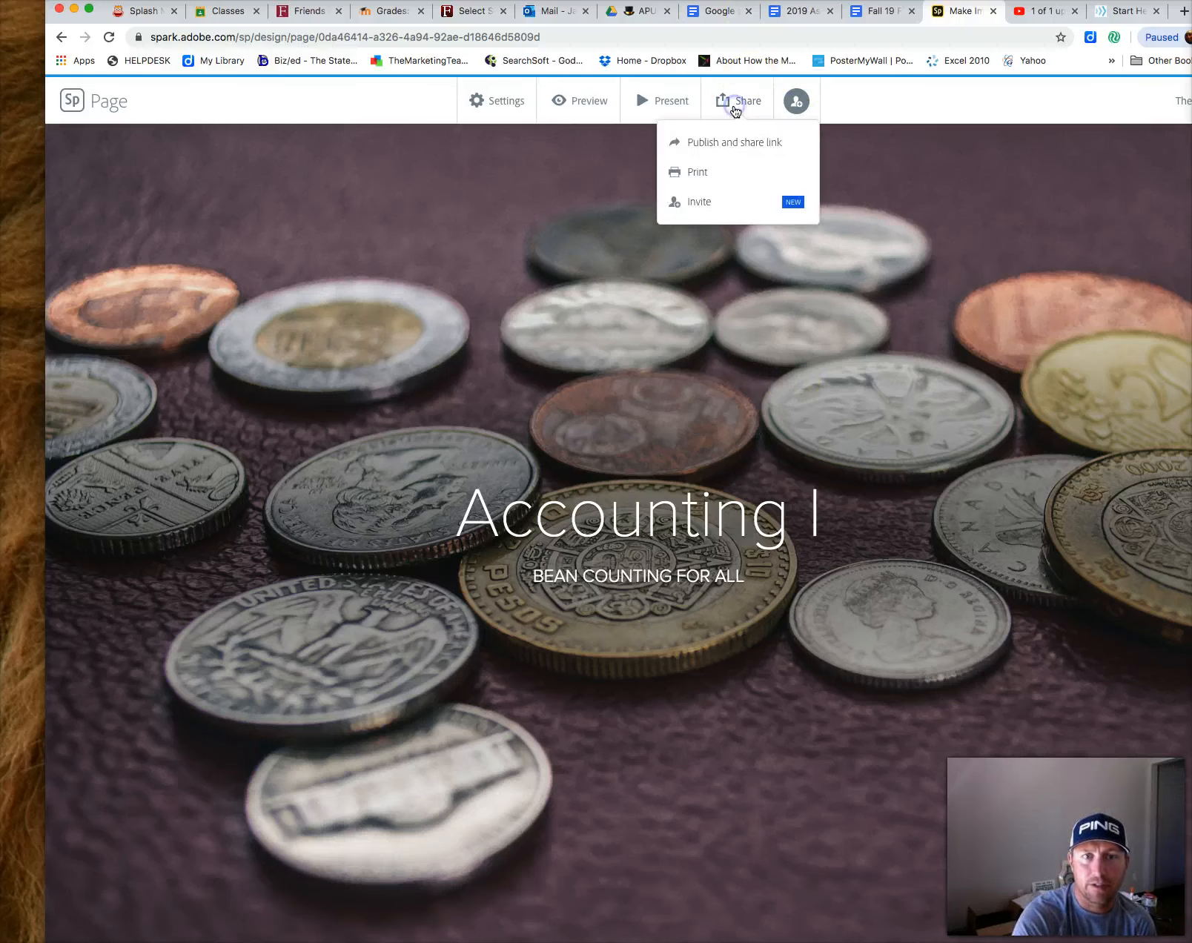
pyautogui.click(745, 145)
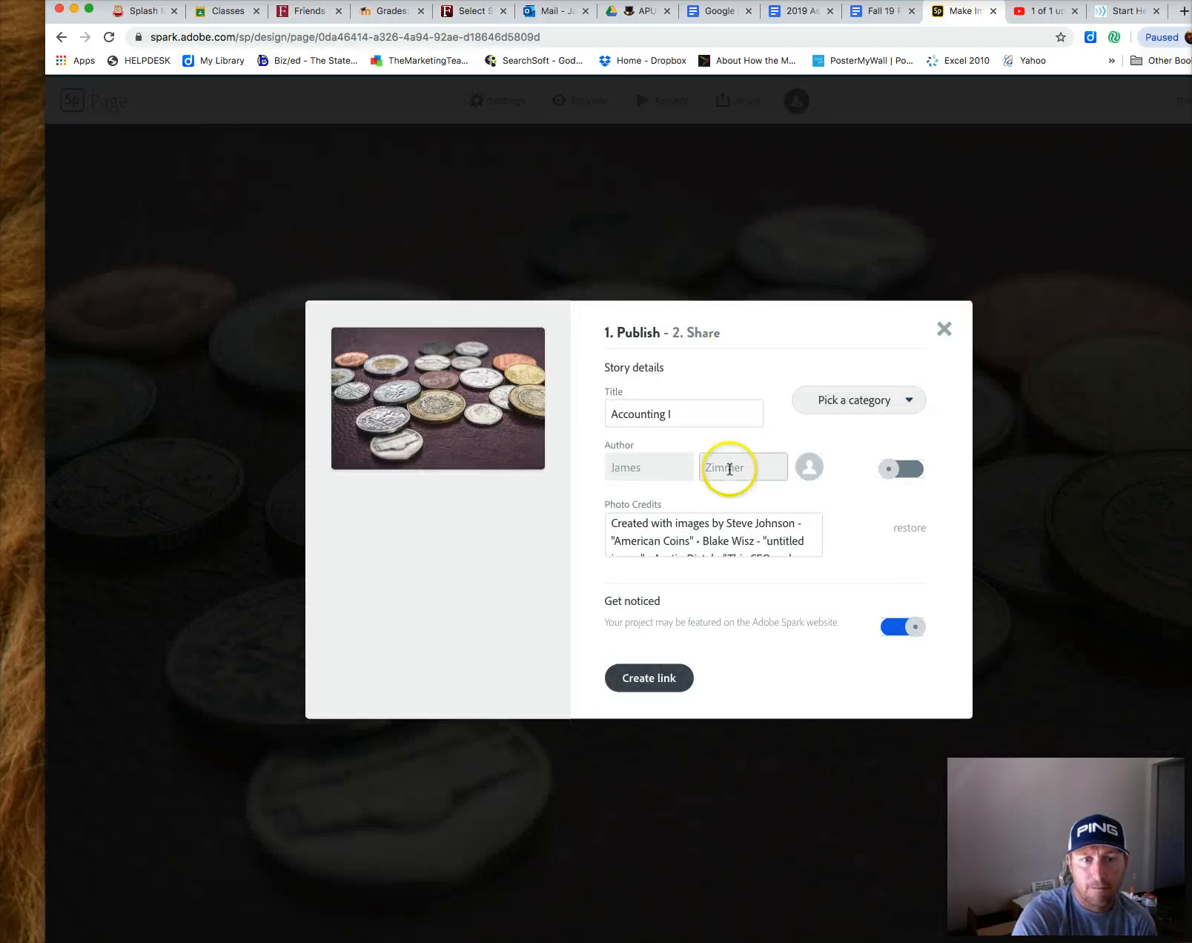
pyautogui.click(880, 407)
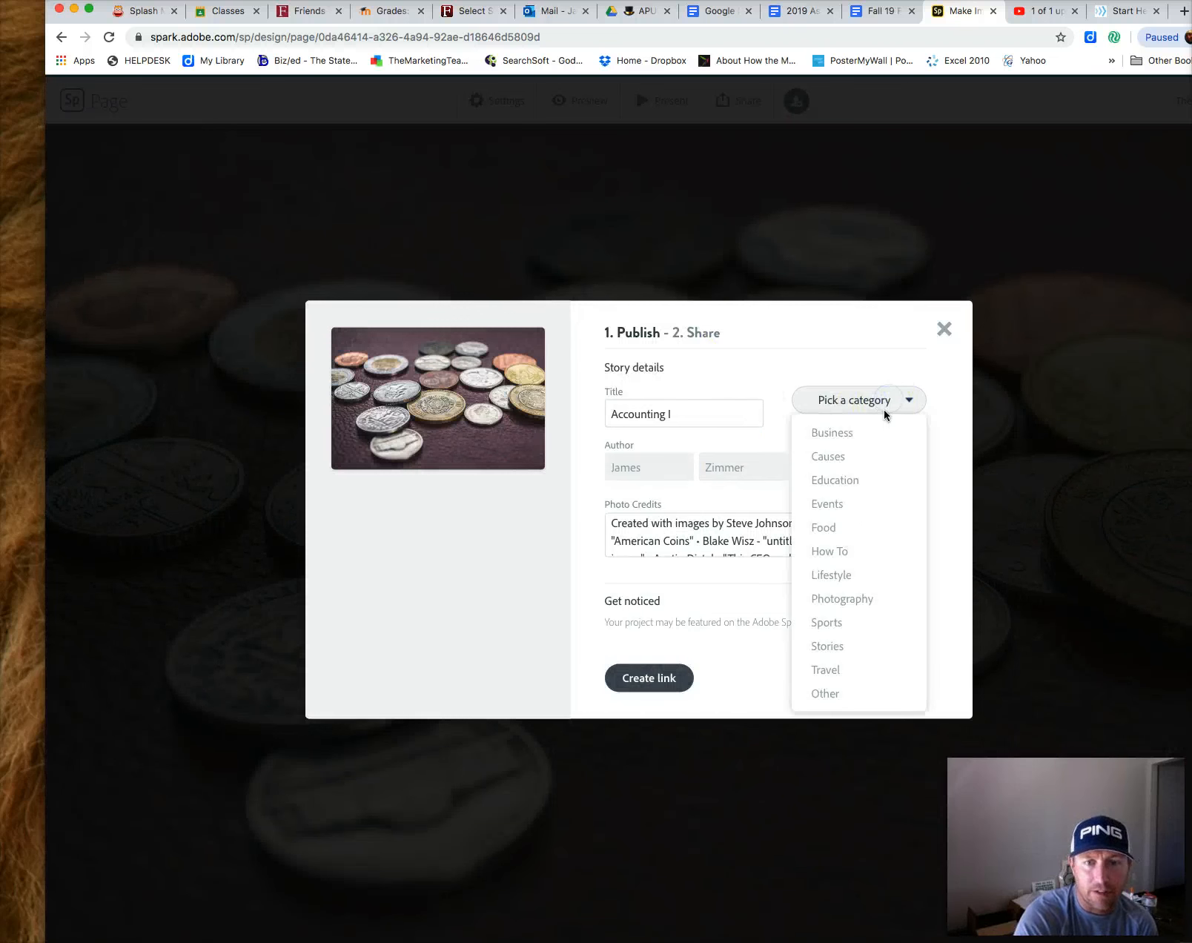
pyautogui.click(862, 484)
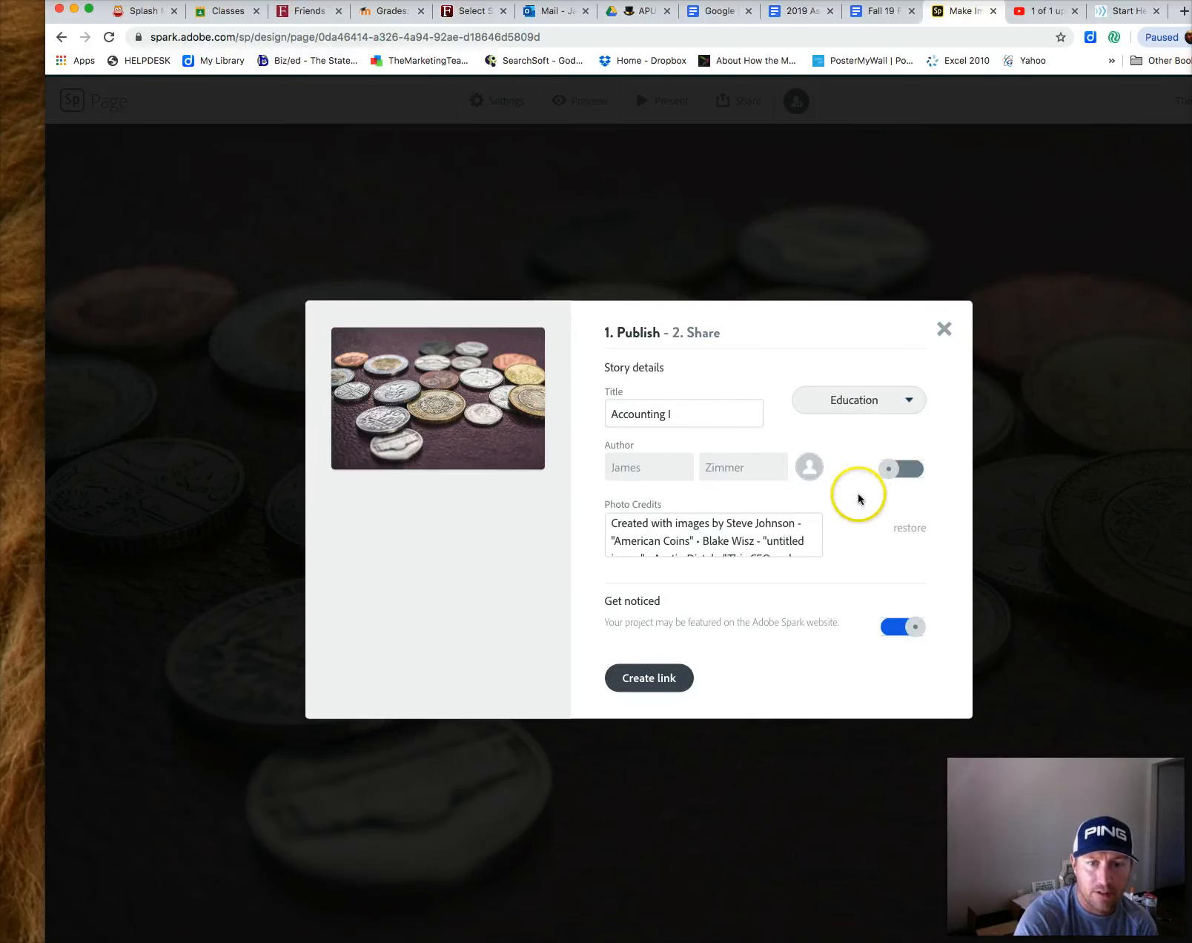
pyautogui.click(894, 475)
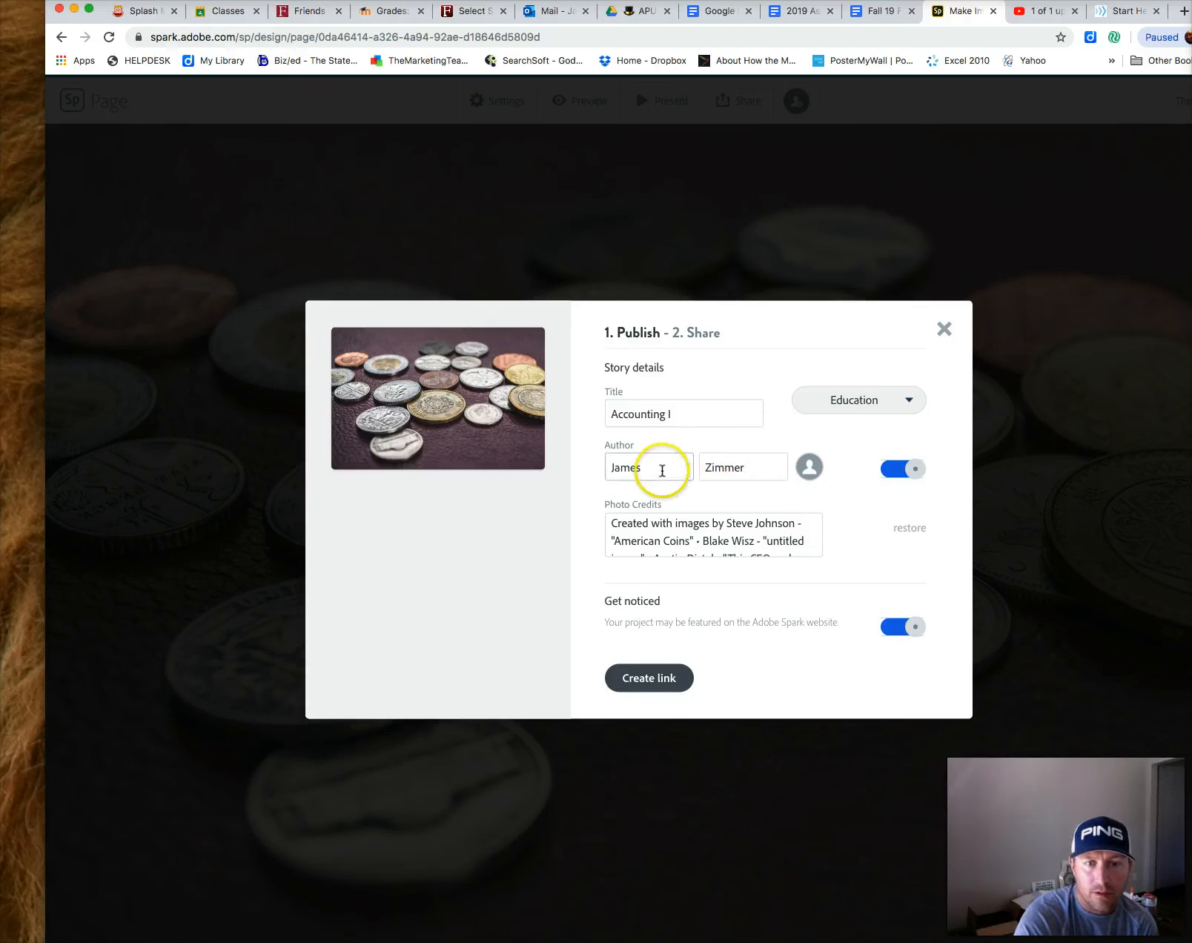
pyautogui.click(654, 679)
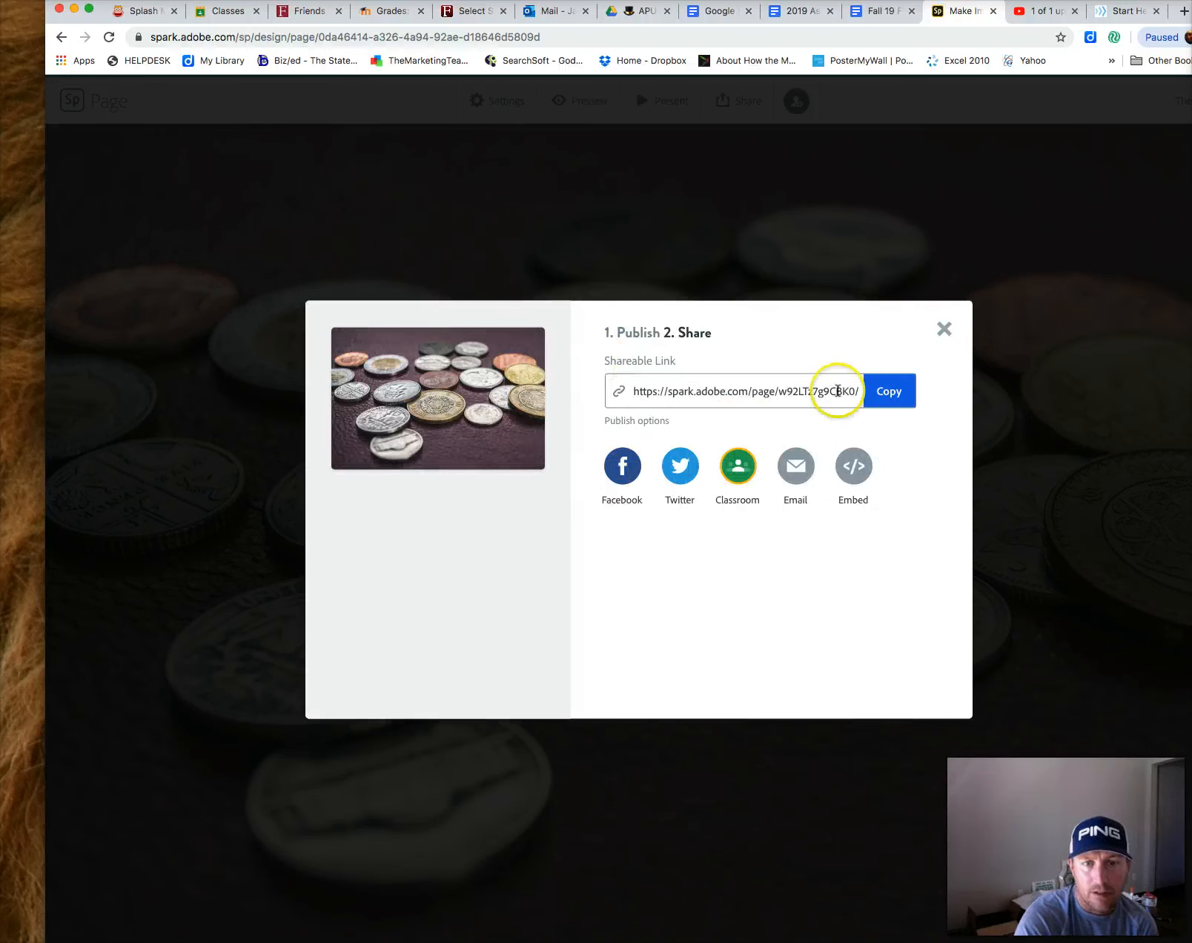
pyautogui.click(888, 398)
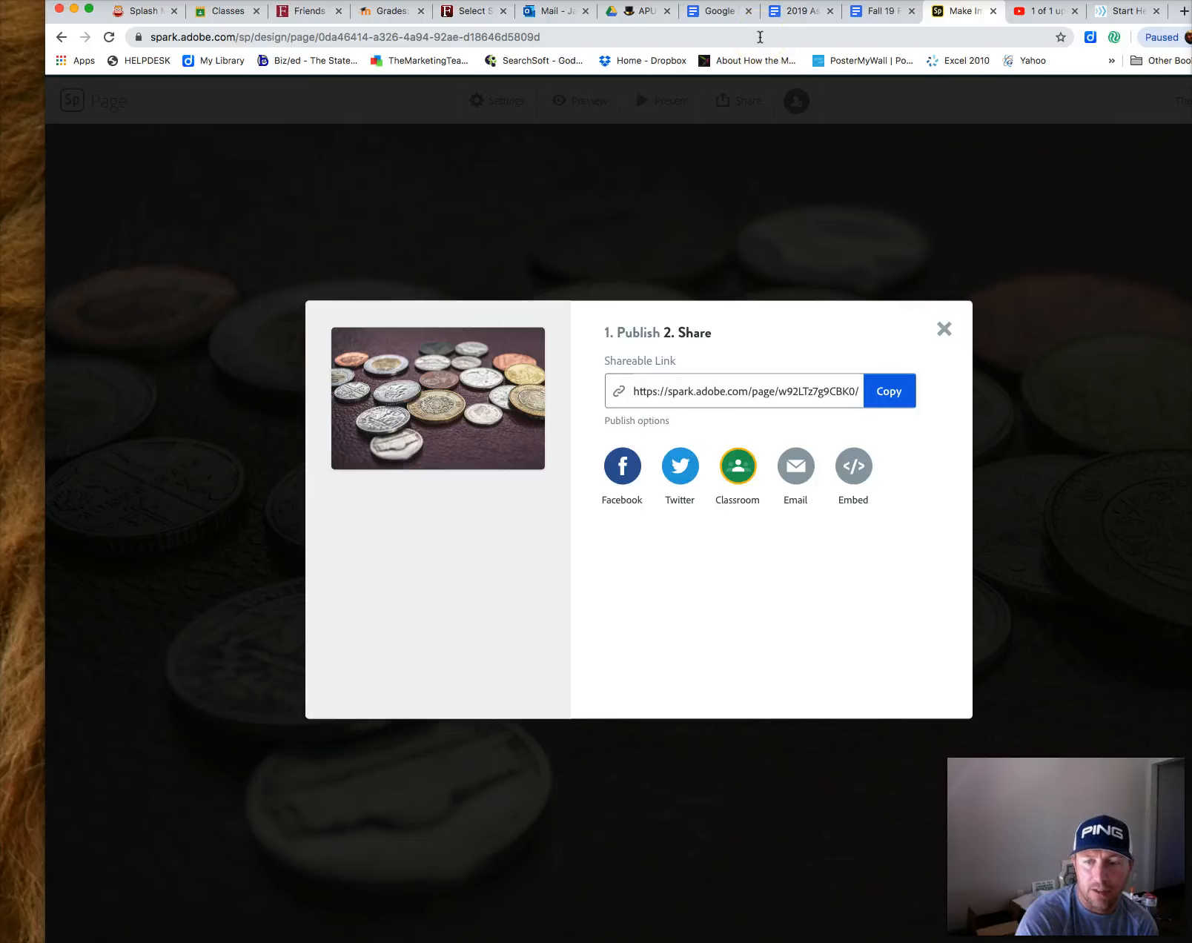
# Switch to the assignment turn-in document and rename the first heading to 'Adobe Link or Twitter Link'
pyautogui.click(815, 12)
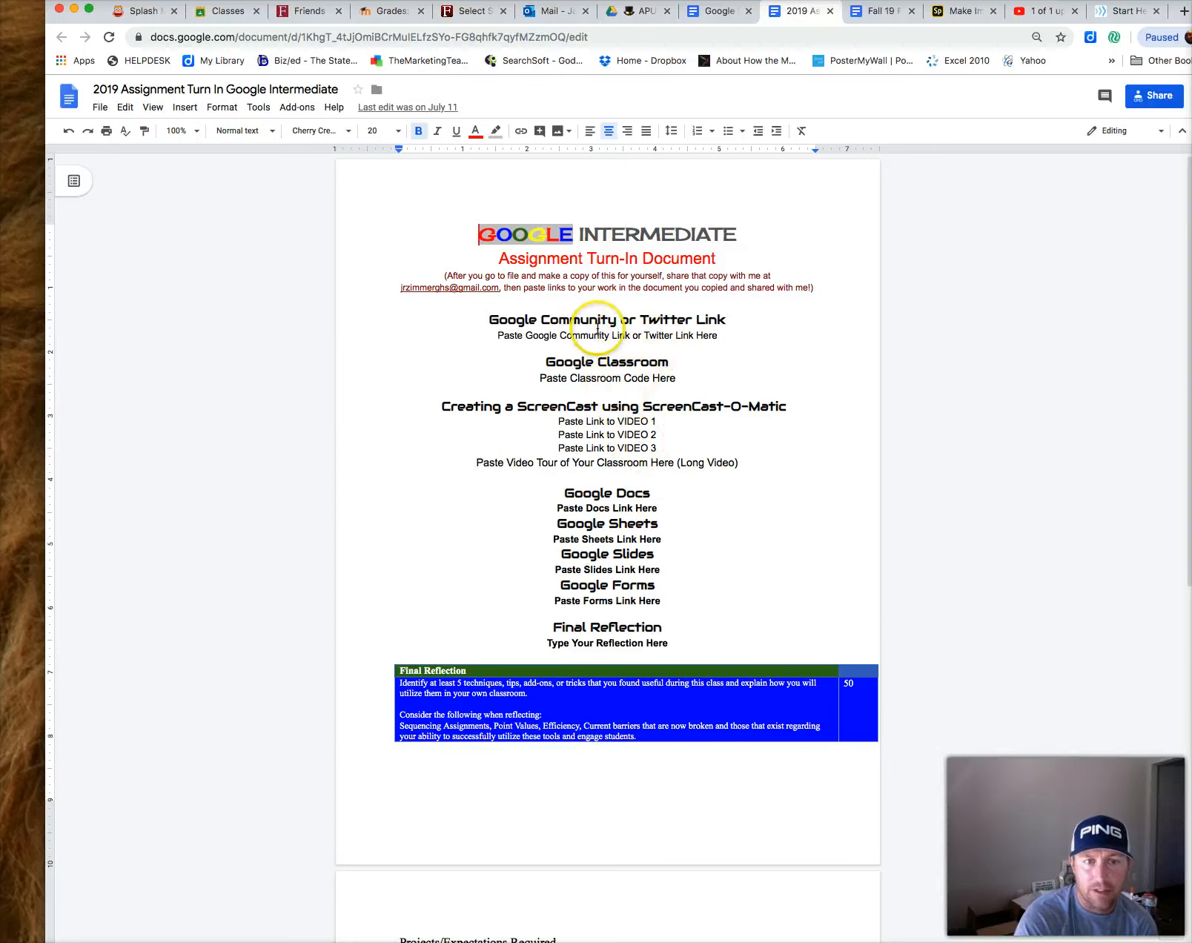
pyautogui.moveTo(616, 321); pyautogui.dragTo(490, 322)
pyautogui.write('Ado')
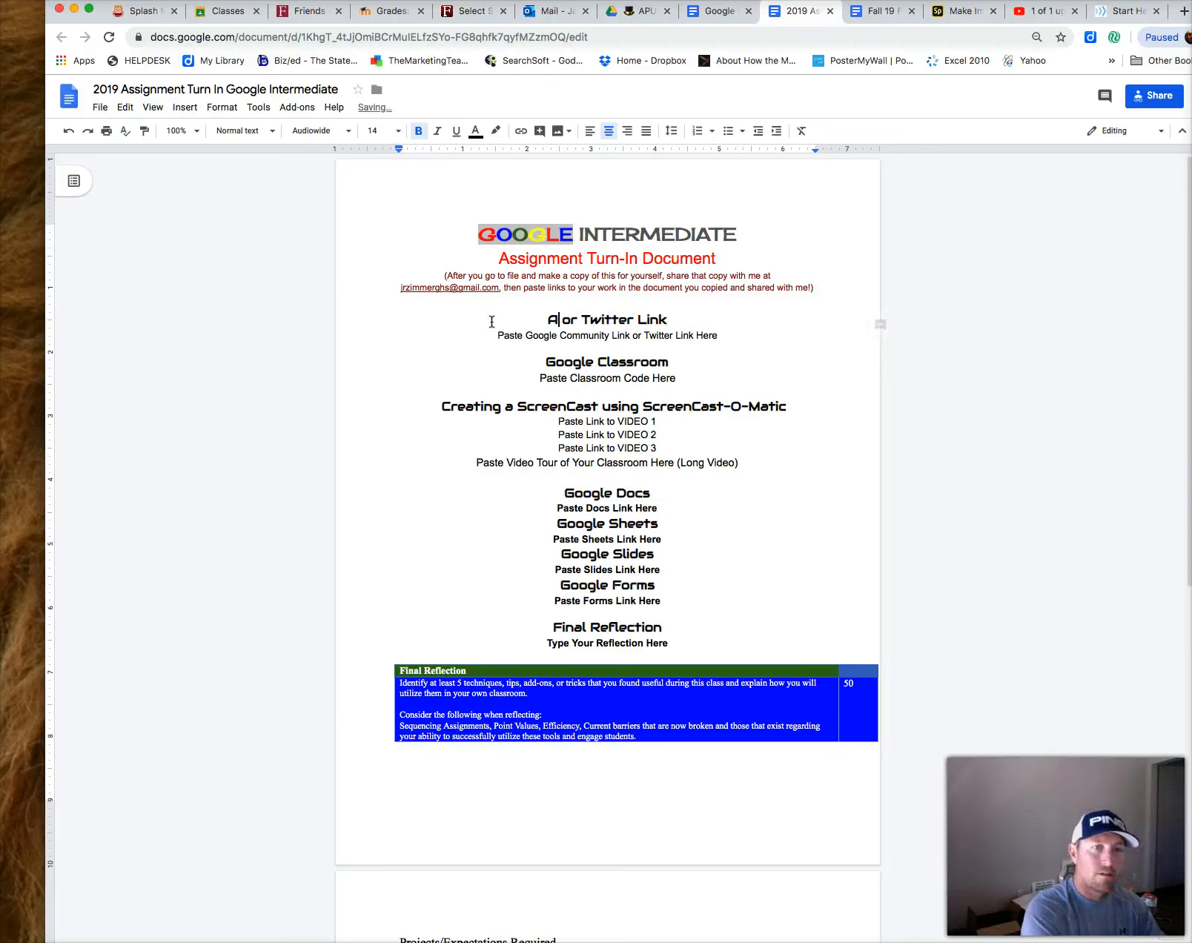
pyautogui.write('boe')
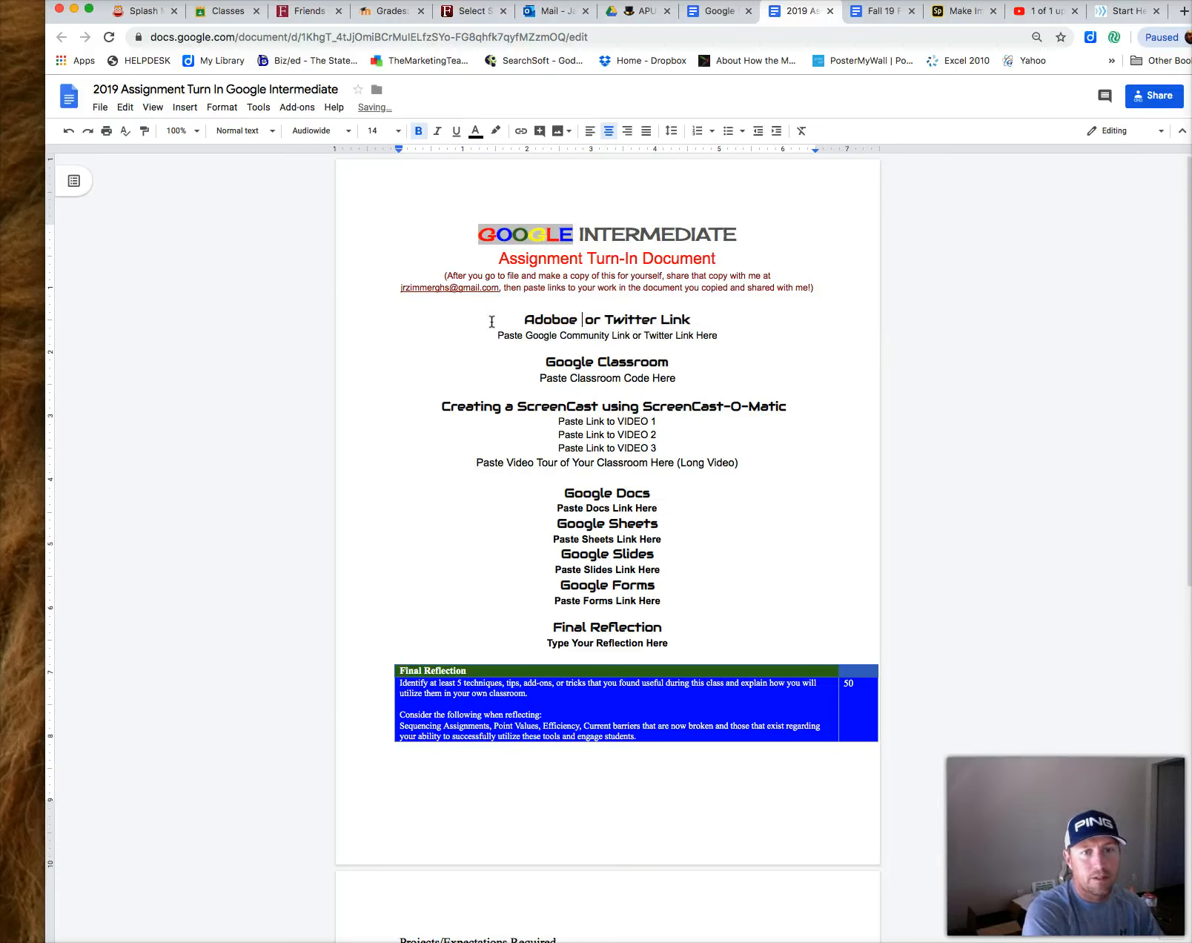
pyautogui.press('BackSpace')
pyautogui.press('BackSpace')
pyautogui.press('BackSpace')
pyautogui.write('e Link')
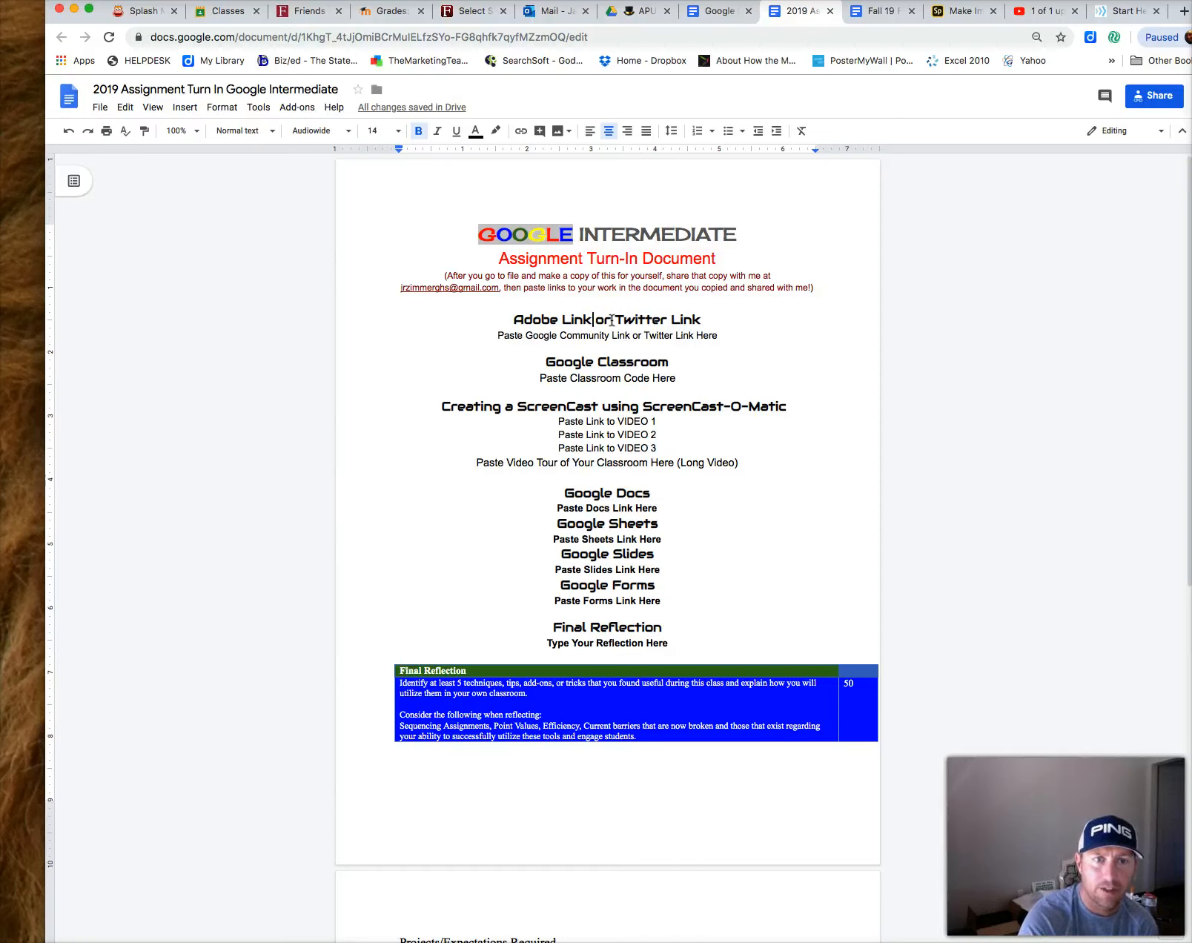
# Return to the Spark page and close the publish dialog
pyautogui.click(722, 14)
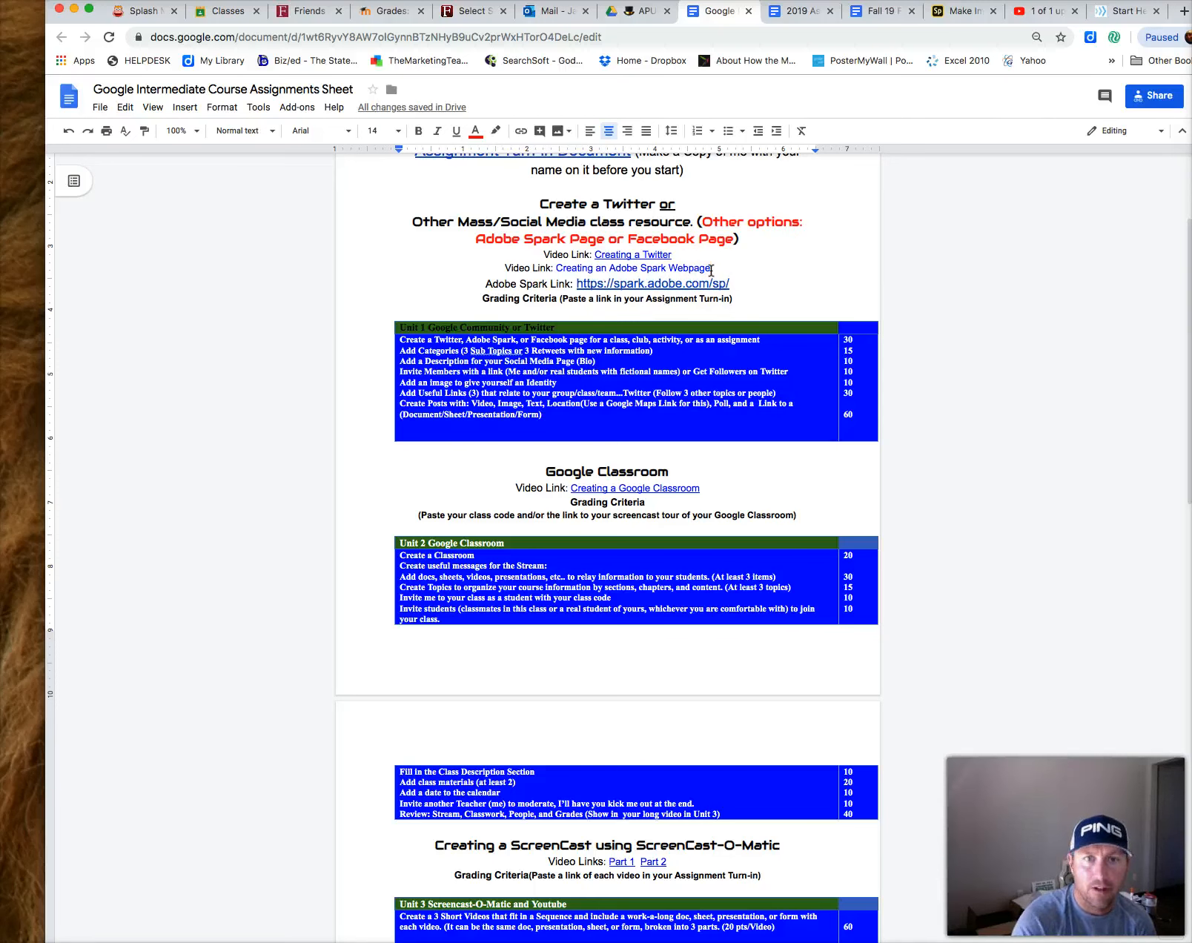
pyautogui.click(962, 13)
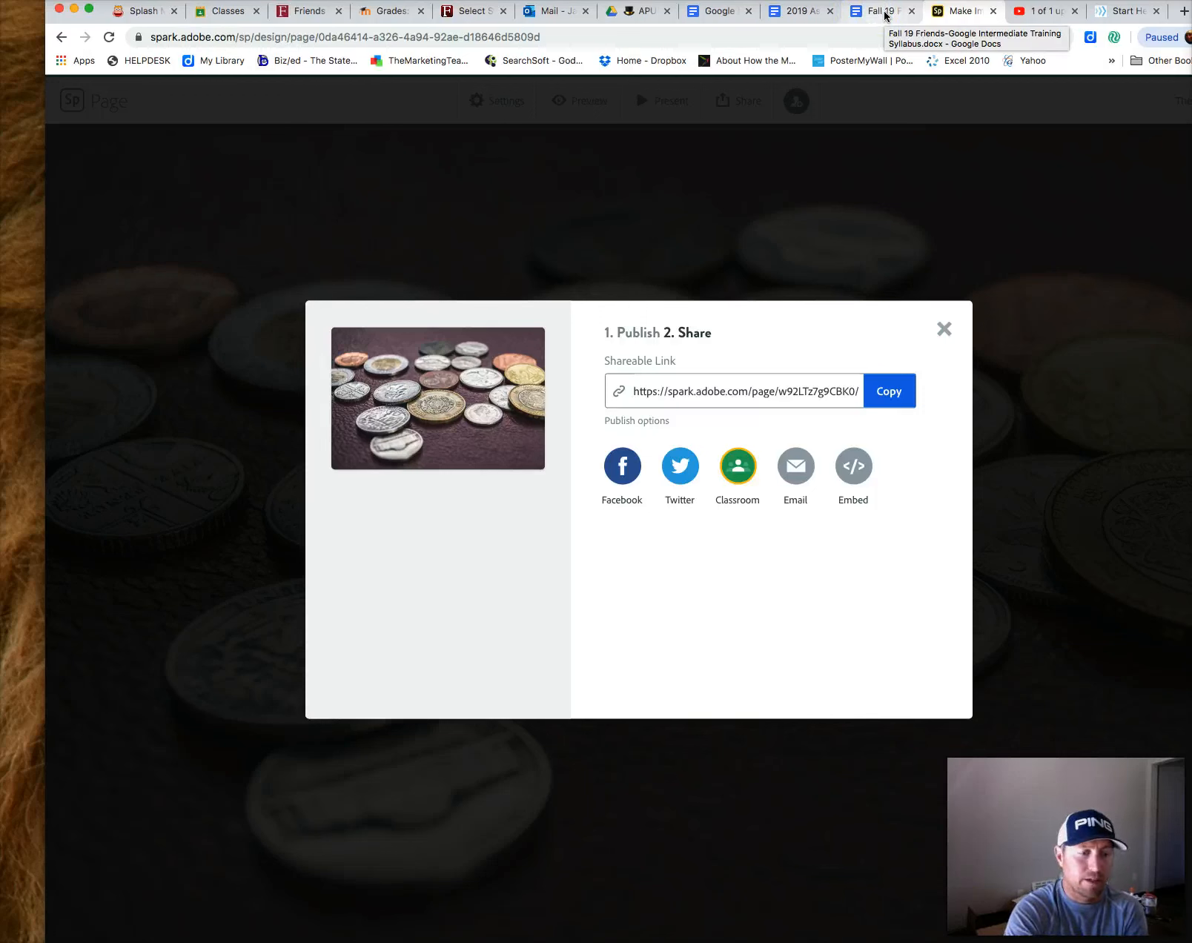
pyautogui.click(944, 332)
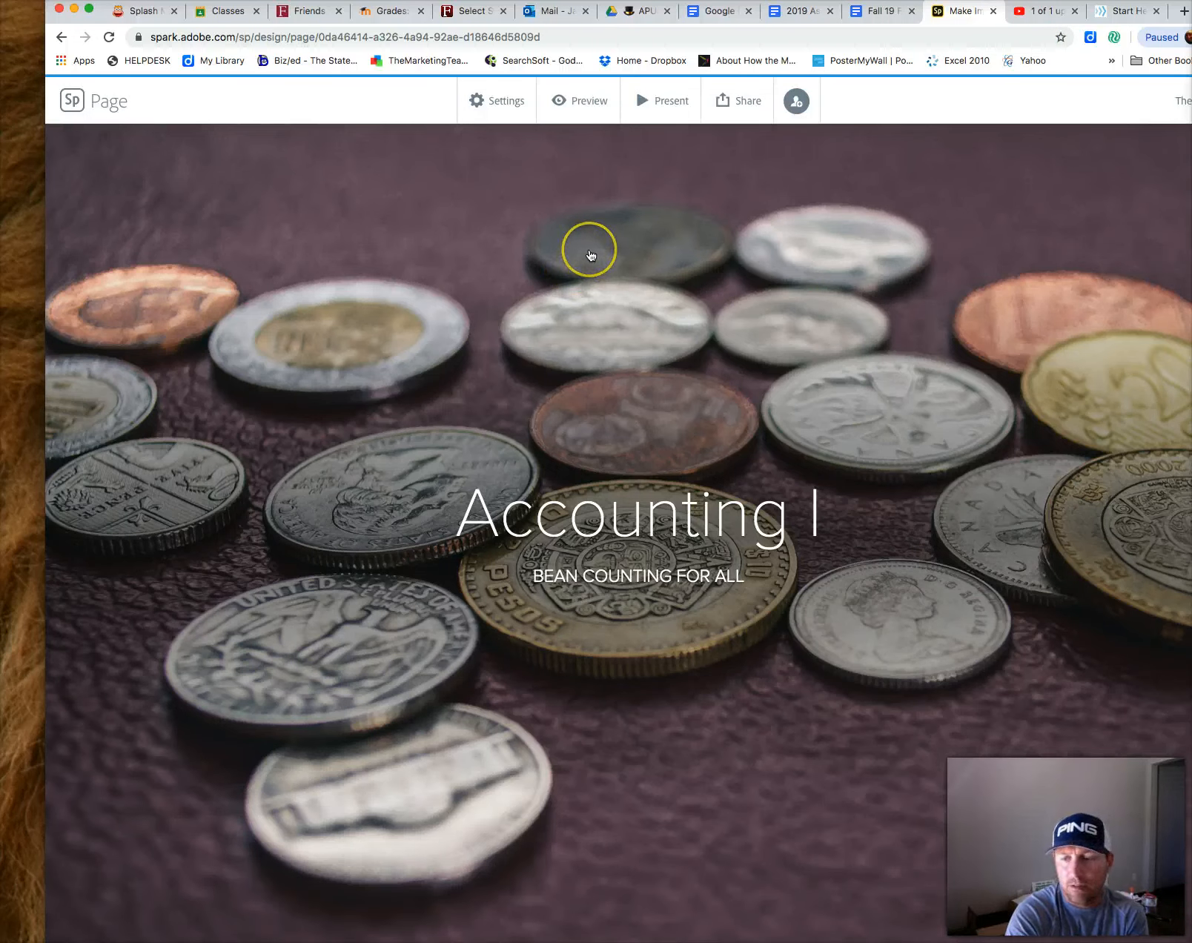
pyautogui.click(178, 538)
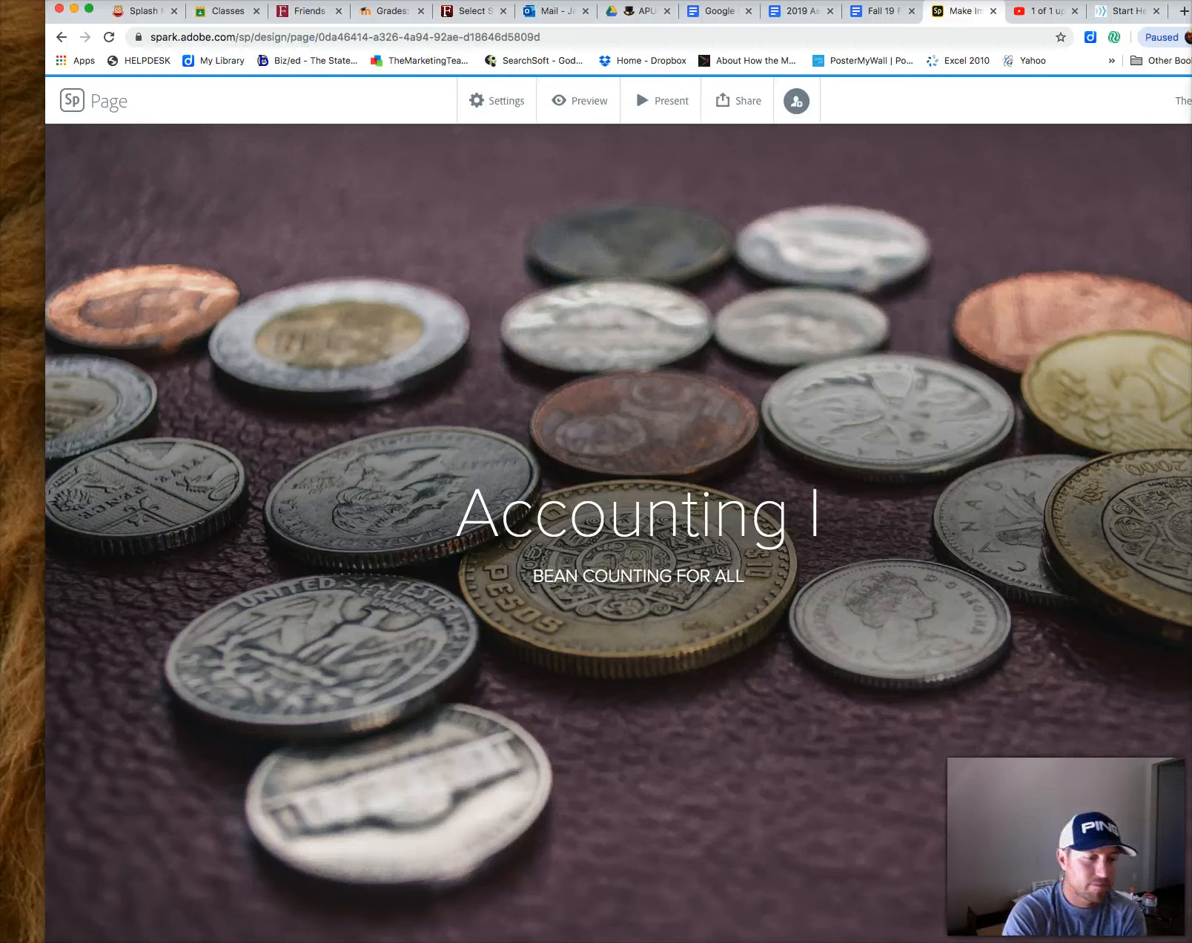